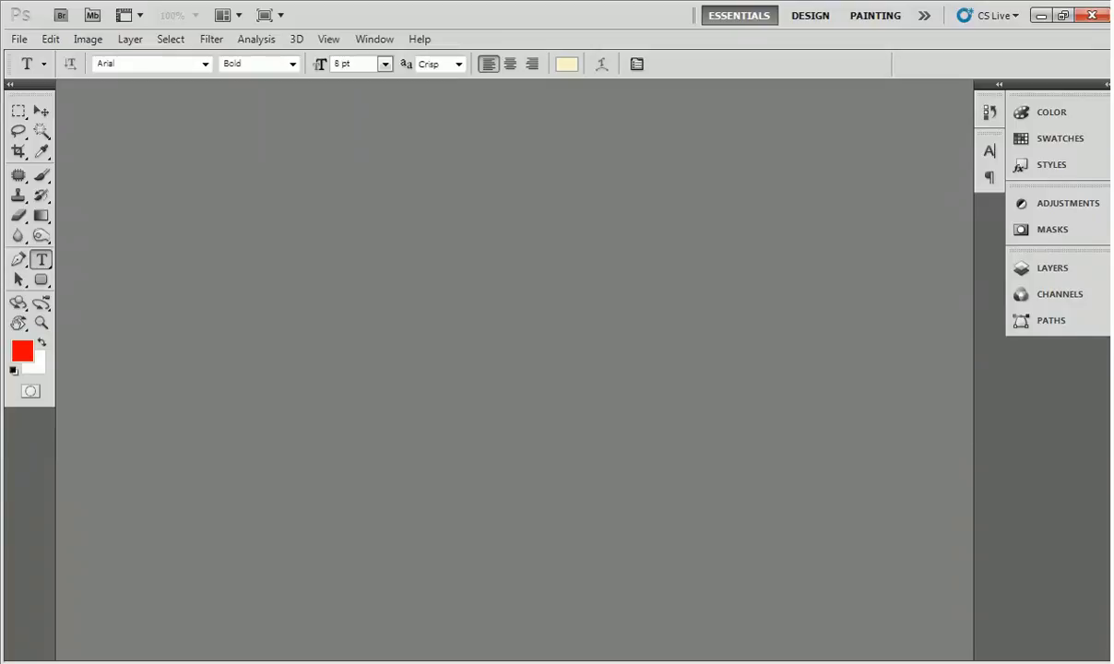
Open the photo a2 from the photos2 folder
{"action": "left_click", "coordinate": [19, 39]}
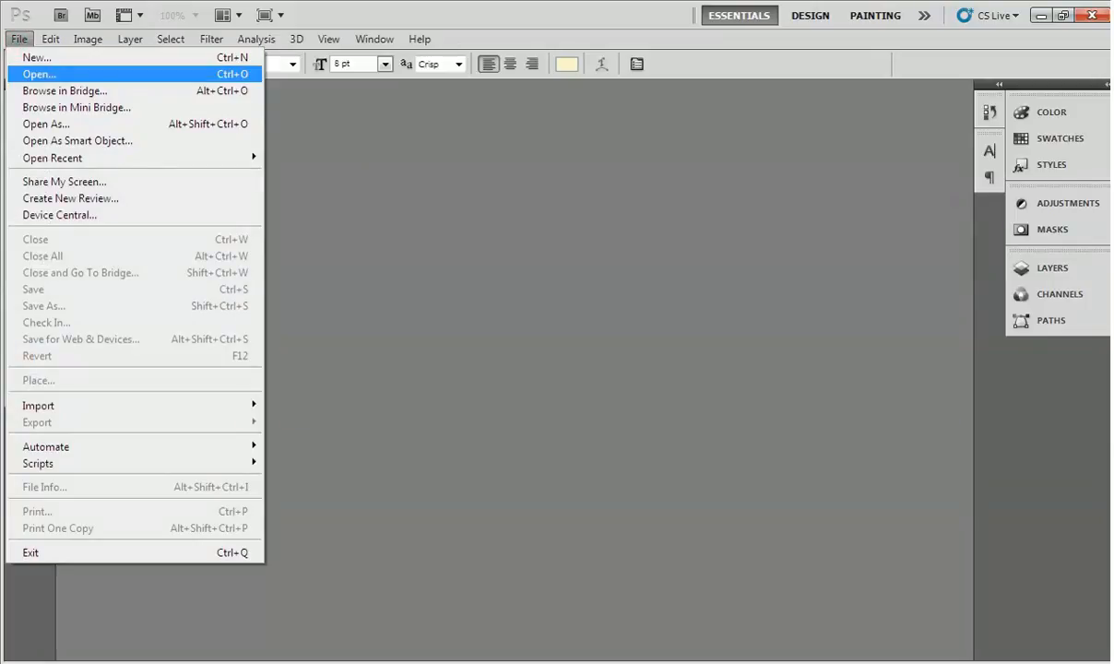
{"action": "left_click", "coordinate": [38, 74]}
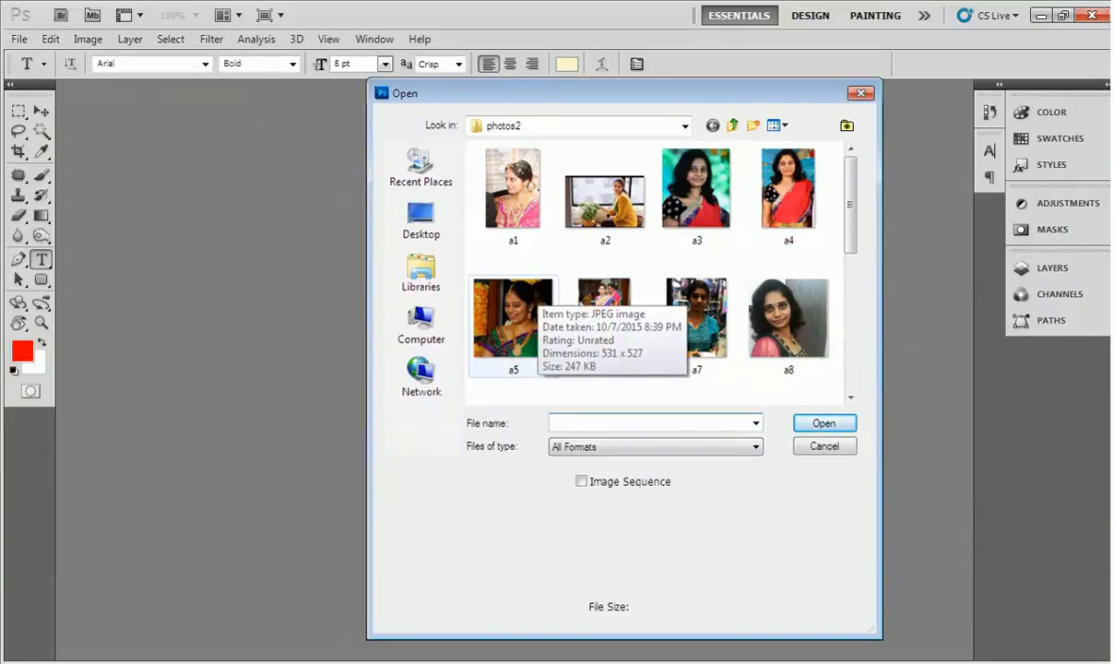
{"action": "left_click", "coordinate": [605, 201]}
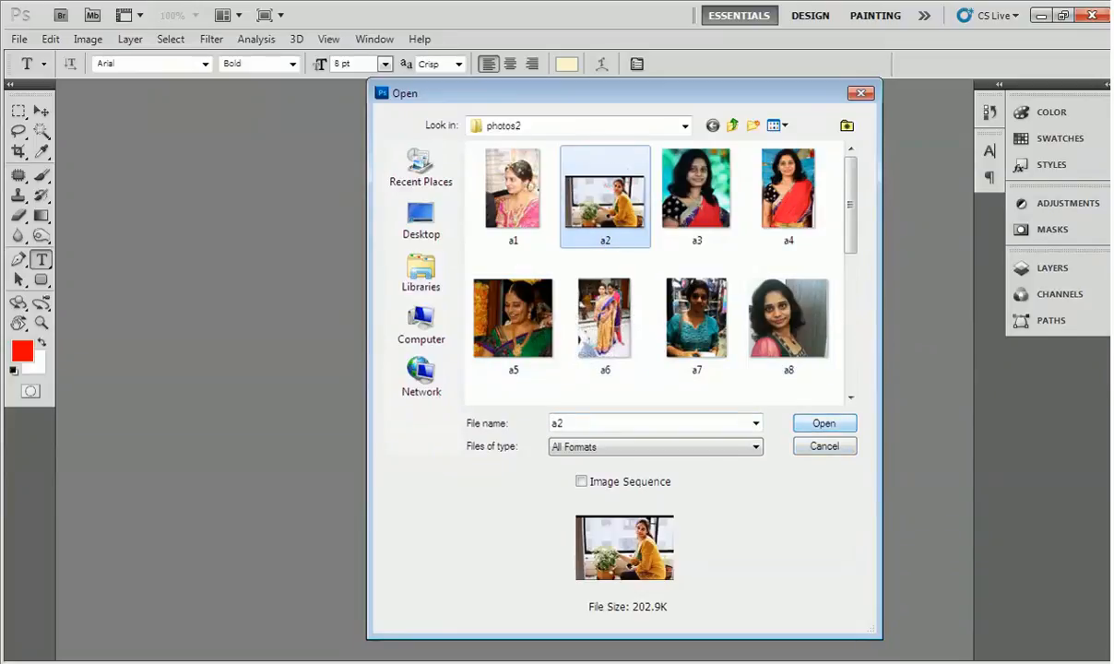
{"action": "left_click", "coordinate": [845, 420]}
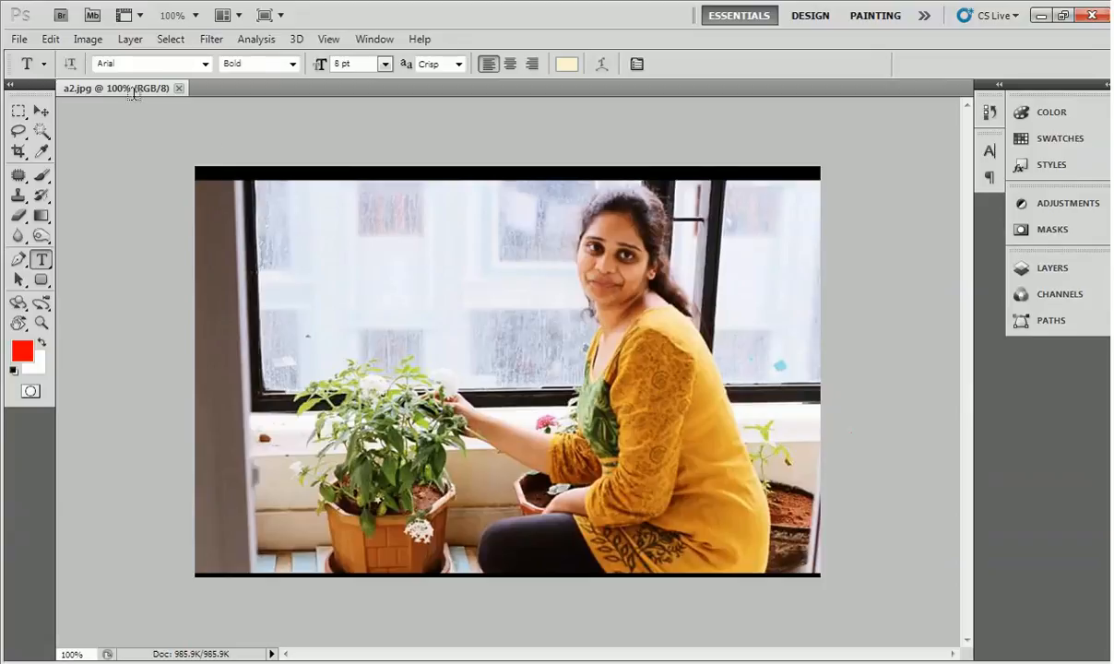
Float the a2.jpg document in its own window and place it near the upper-left part of the workspace
{"action": "left_click_drag", "start_coordinate": [119, 96], "coordinate": [280, 145]}
{"action": "key", "text": "v"}
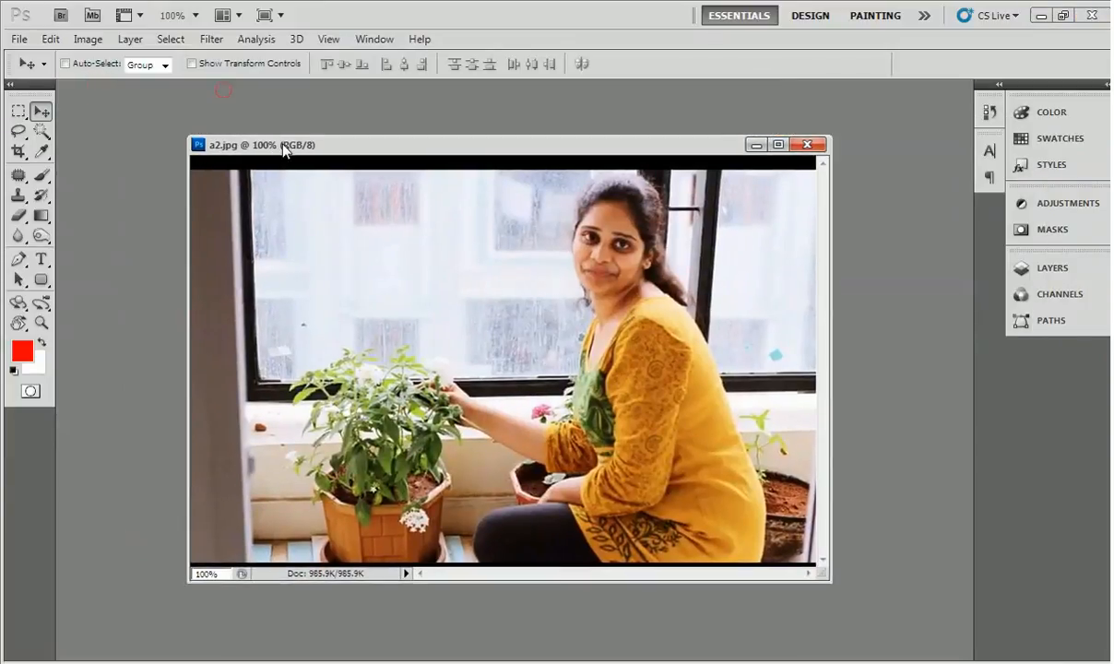
{"action": "left_click", "coordinate": [779, 145]}
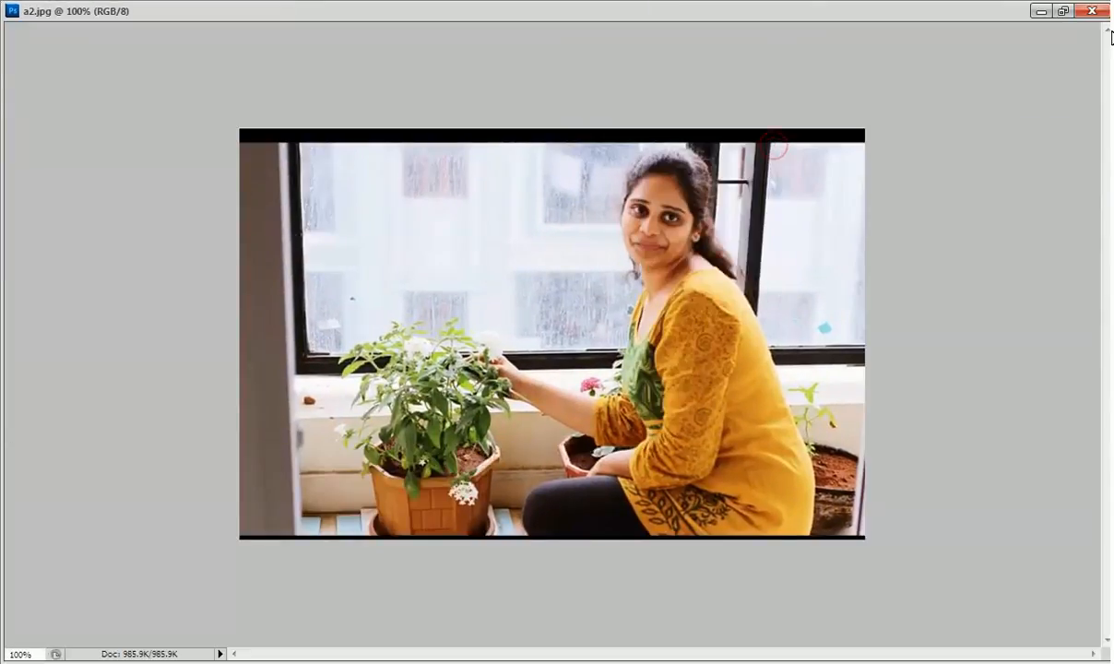
{"action": "left_click", "coordinate": [1063, 11]}
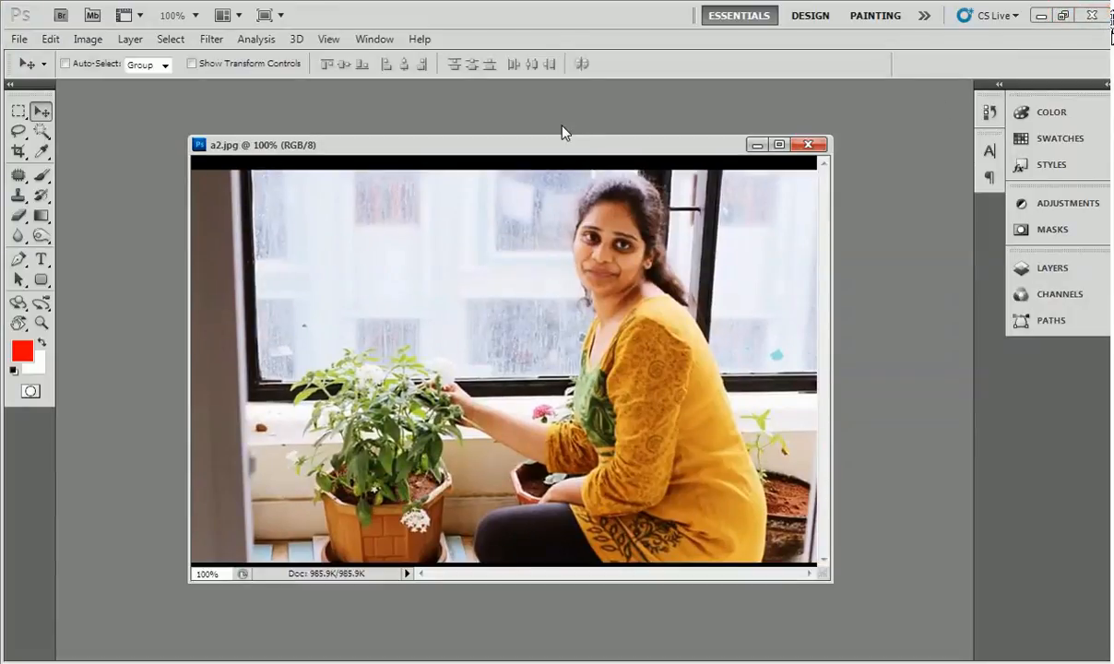
{"action": "left_click_drag", "start_coordinate": [560, 151], "coordinate": [484, 135]}
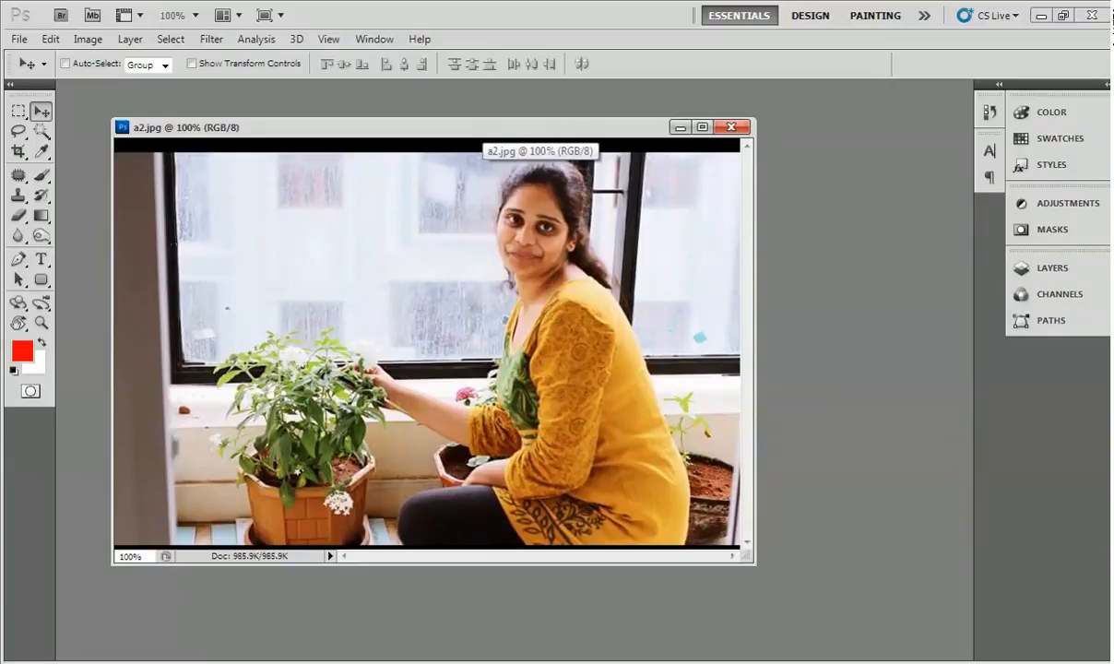
{"action": "left_click_drag", "start_coordinate": [482, 127], "coordinate": [477, 109]}
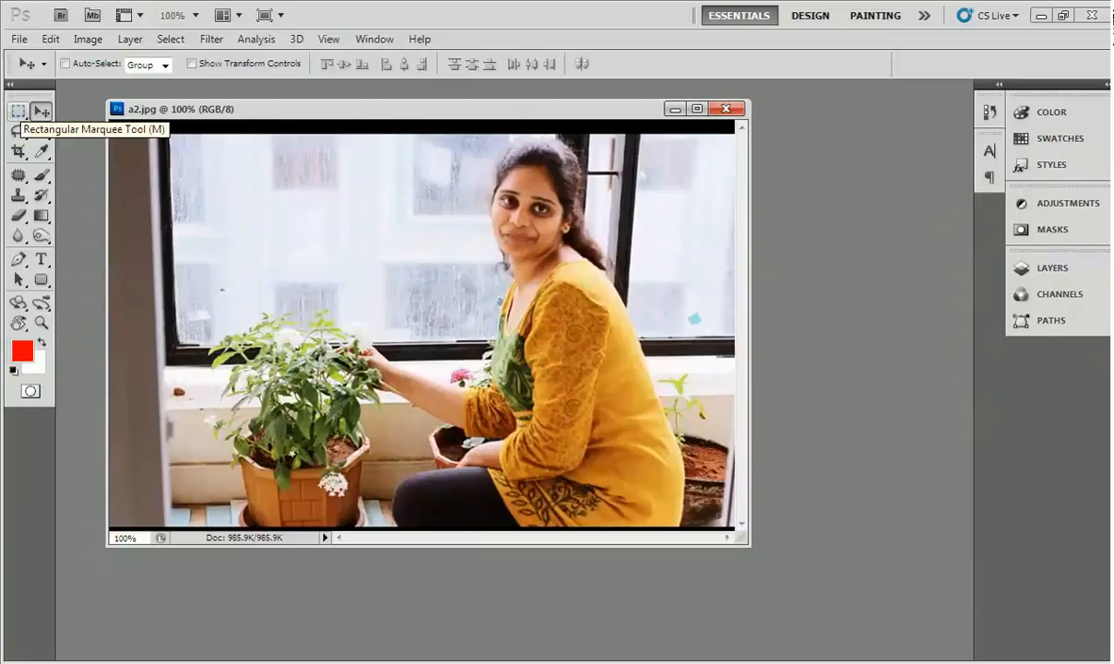
Select the seated woman in a2.jpg with the Rectangular Marquee tool and copy the selected area
{"action": "left_click", "coordinate": [17, 112]}
{"action": "left_click", "coordinate": [18, 112]}
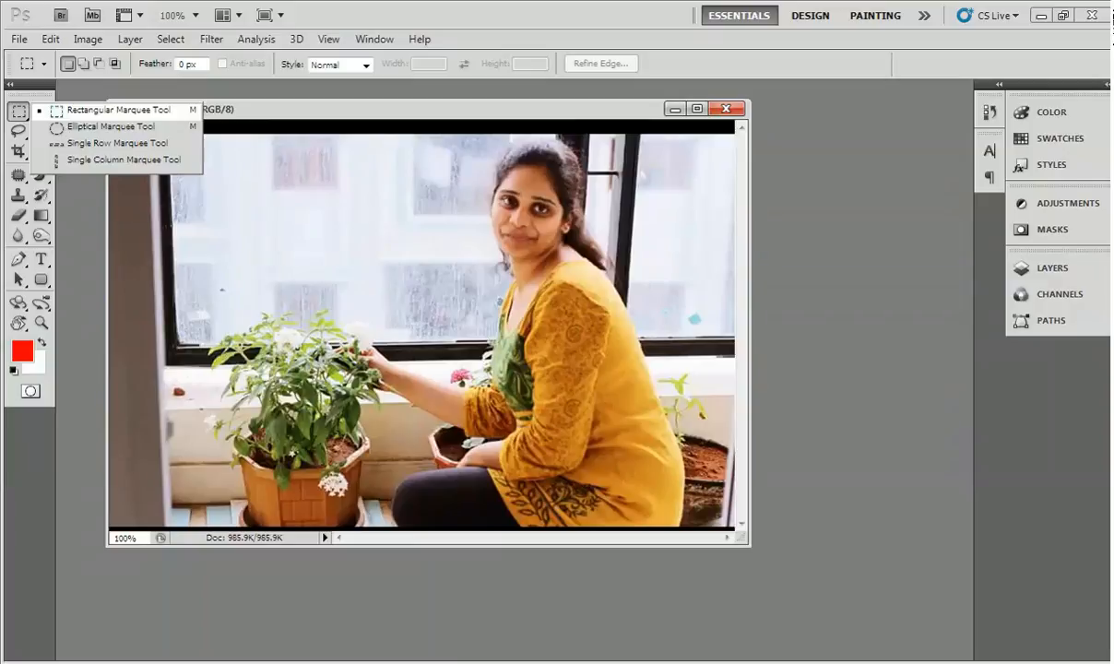
{"action": "left_click", "coordinate": [110, 109]}
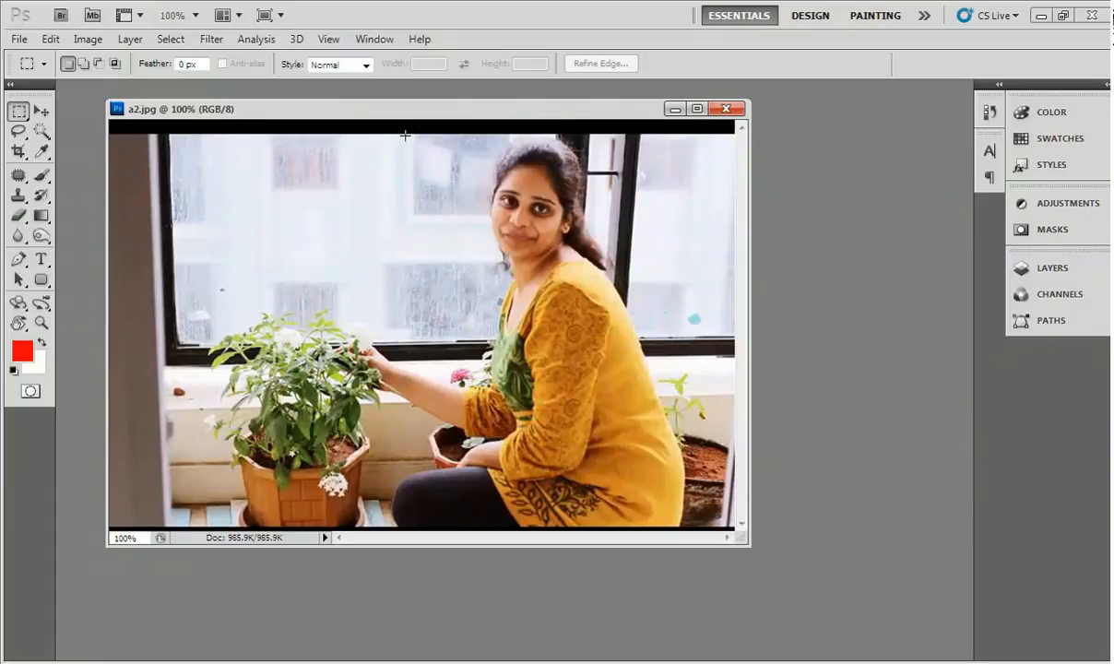
{"action": "left_click_drag", "start_coordinate": [405, 135], "coordinate": [679, 525]}
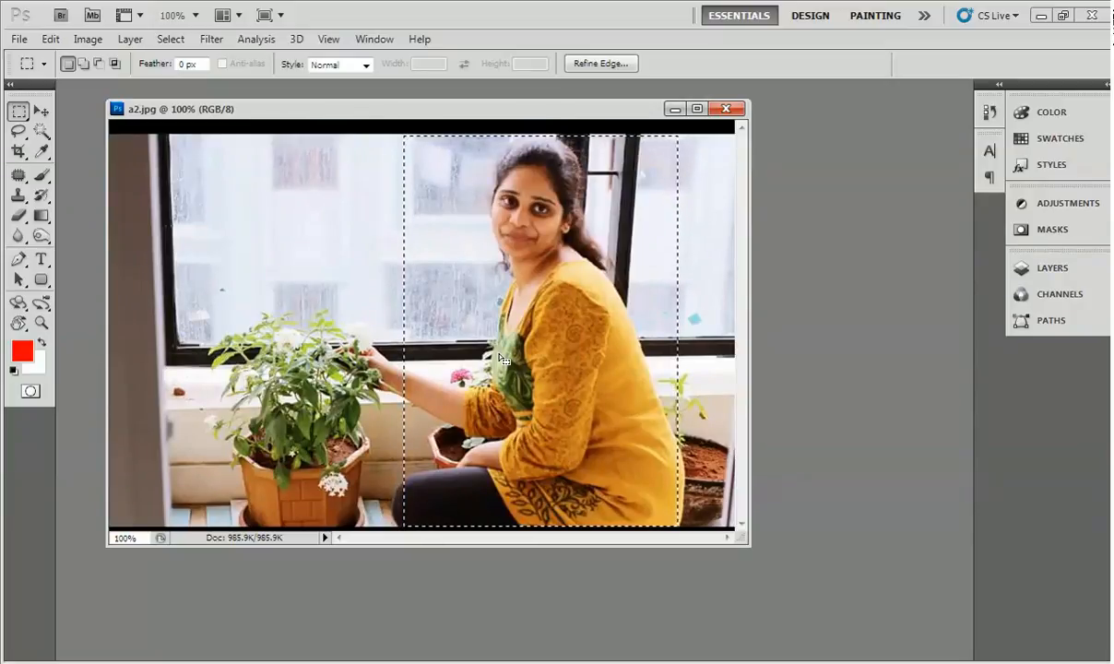
{"action": "left_click", "coordinate": [49, 41]}
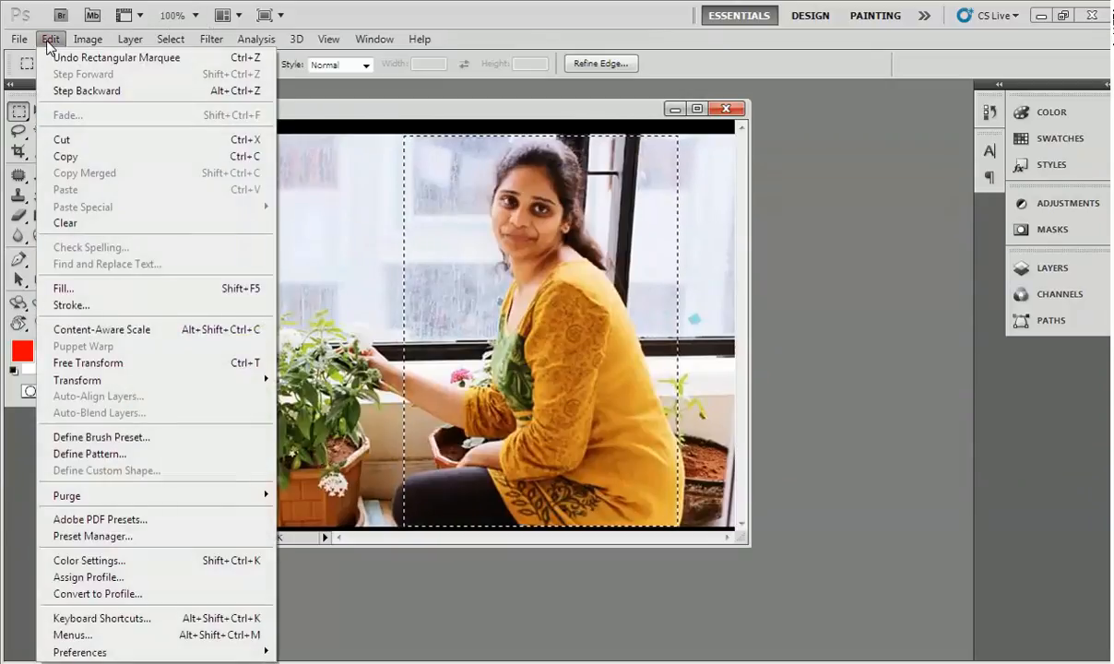
{"action": "left_click", "coordinate": [96, 155]}
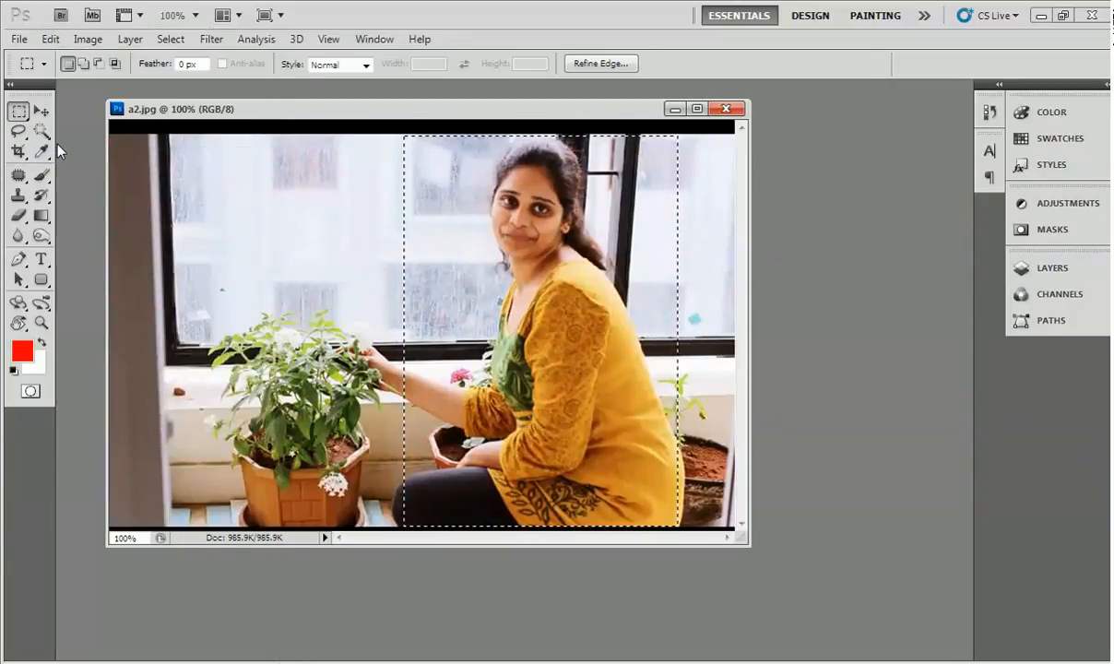
Create a new document 1024 pixels wide and 800 pixels high
{"action": "left_click", "coordinate": [17, 40]}
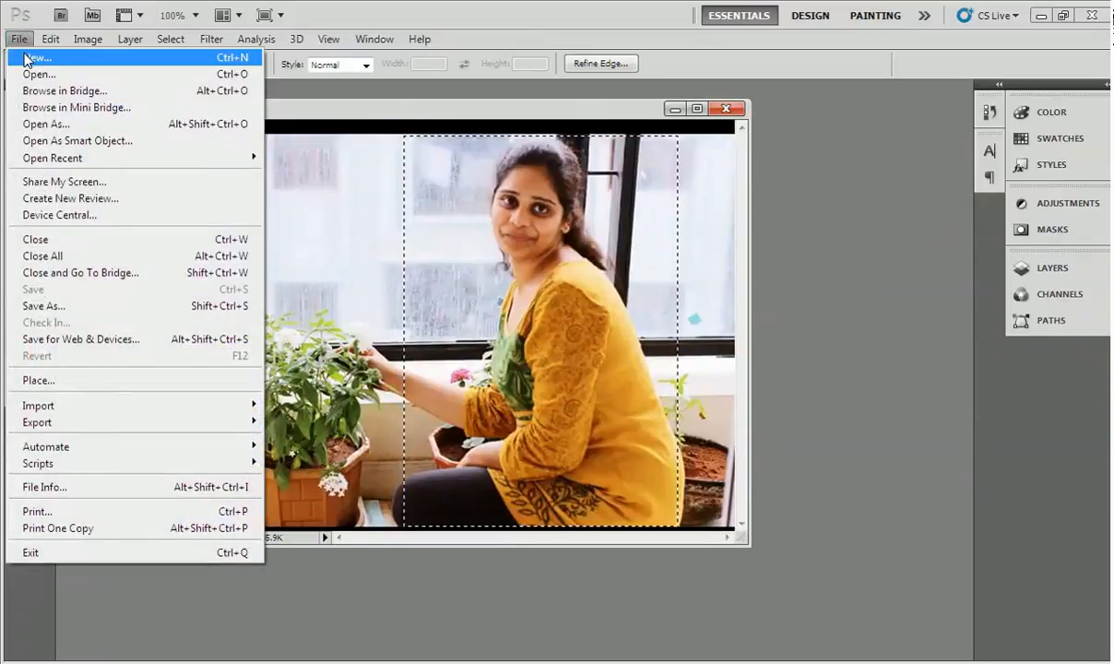
{"action": "left_click", "coordinate": [25, 58]}
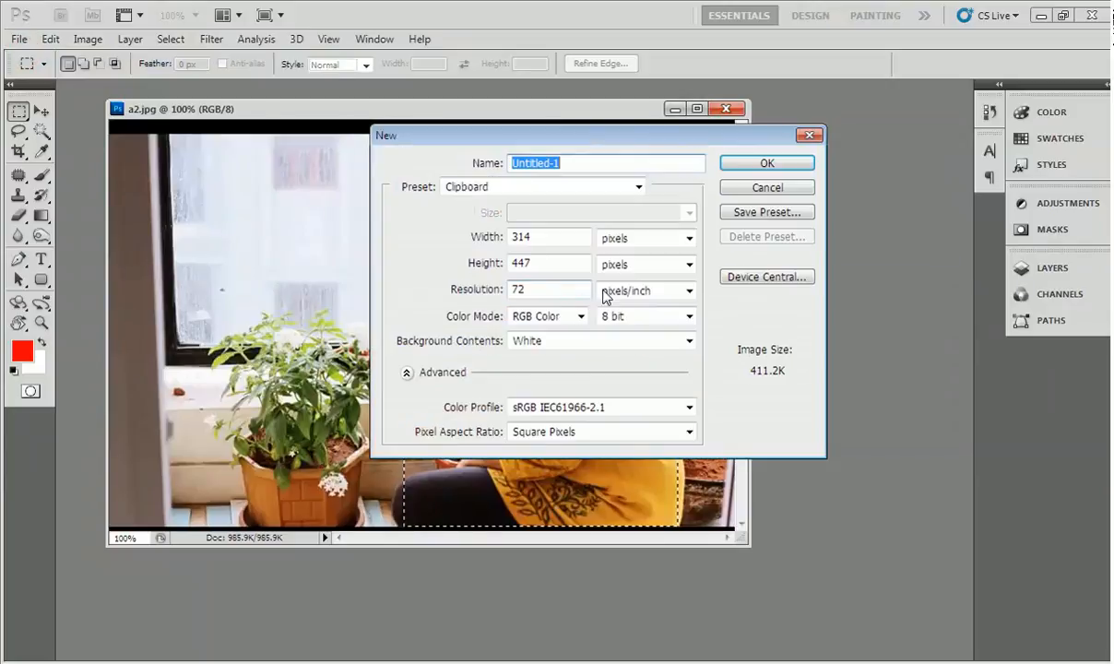
{"action": "double_click", "coordinate": [559, 239]}
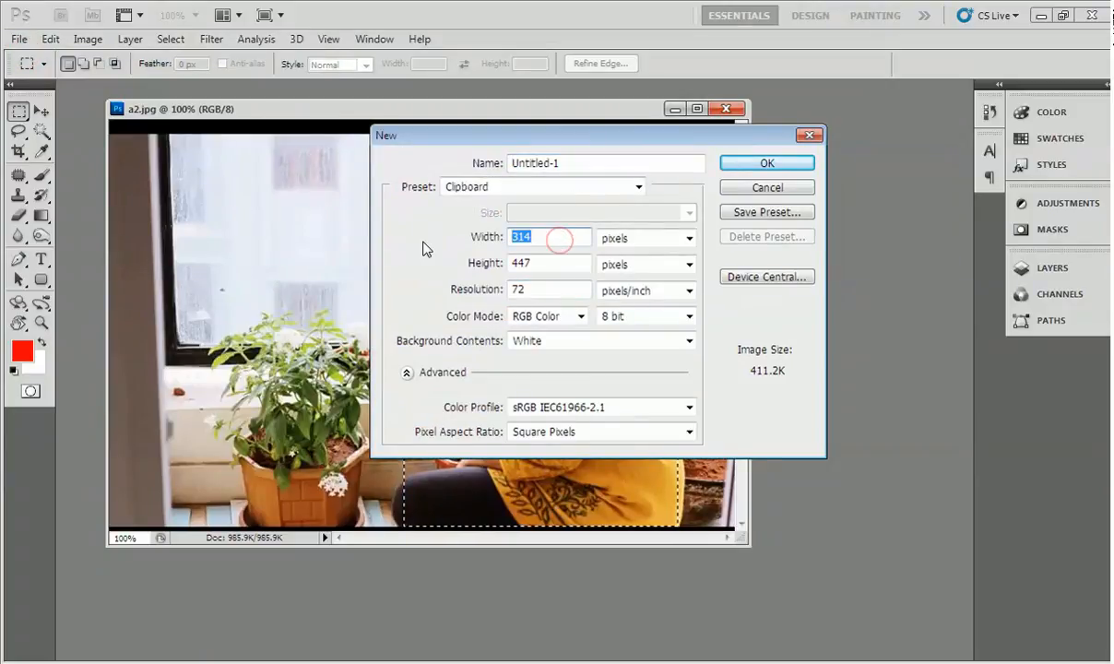
{"action": "type", "text": "1024"}
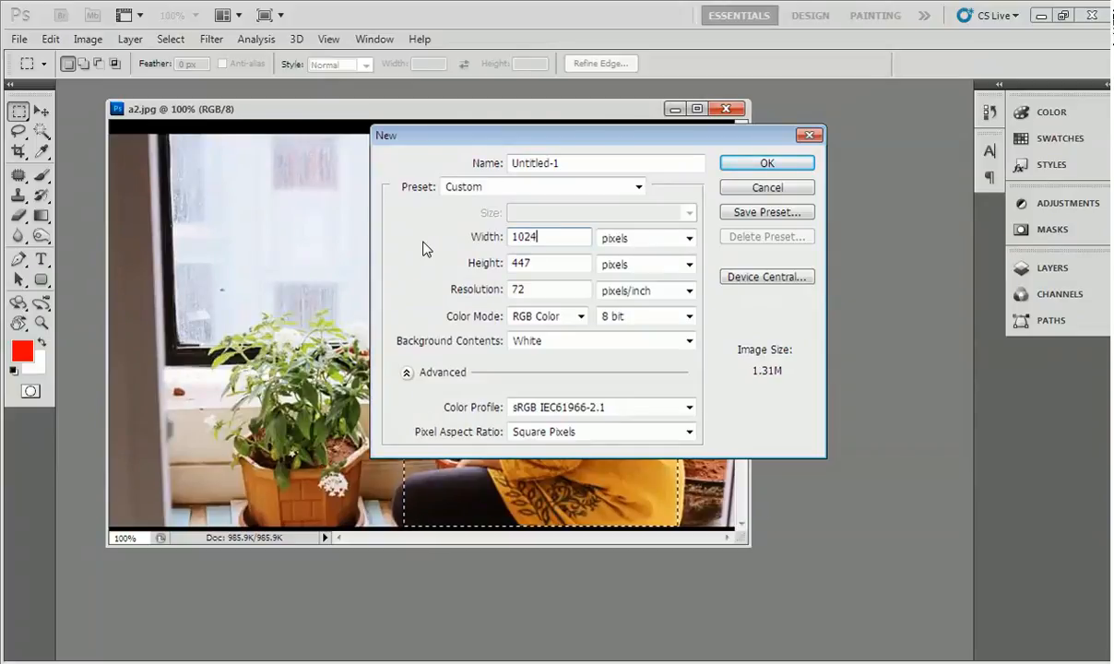
{"action": "double_click", "coordinate": [535, 264]}
{"action": "type", "text": "800"}
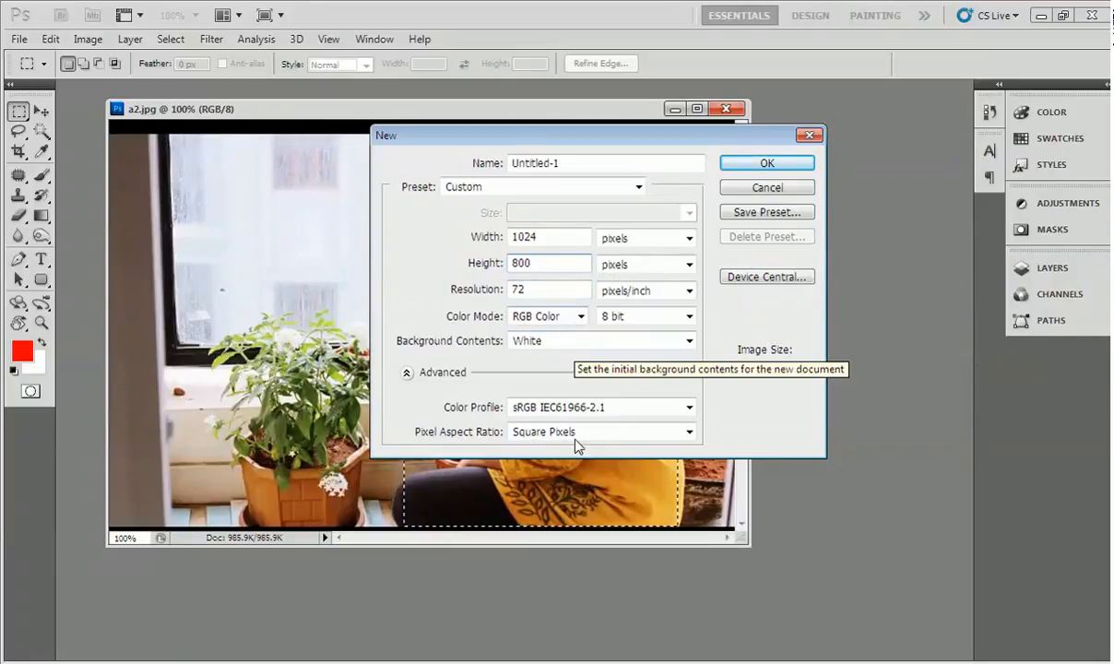
{"action": "left_click", "coordinate": [775, 167]}
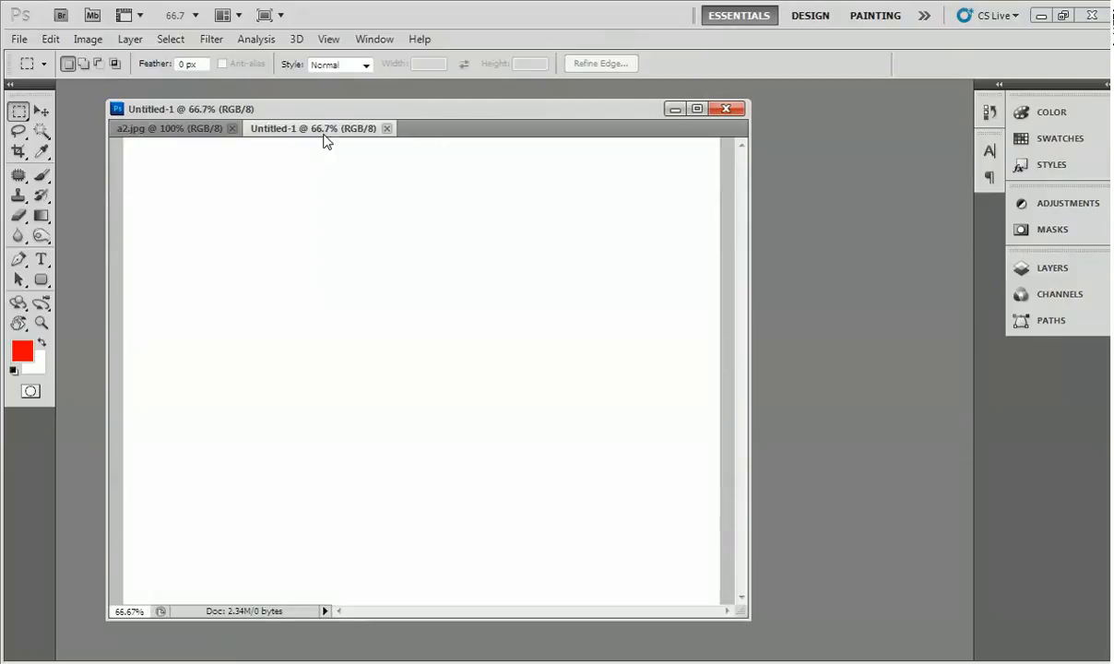
Float the new blank document in its own window beside a2.jpg and paste the copied area into it
{"action": "left_click_drag", "start_coordinate": [318, 128], "coordinate": [450, 172]}
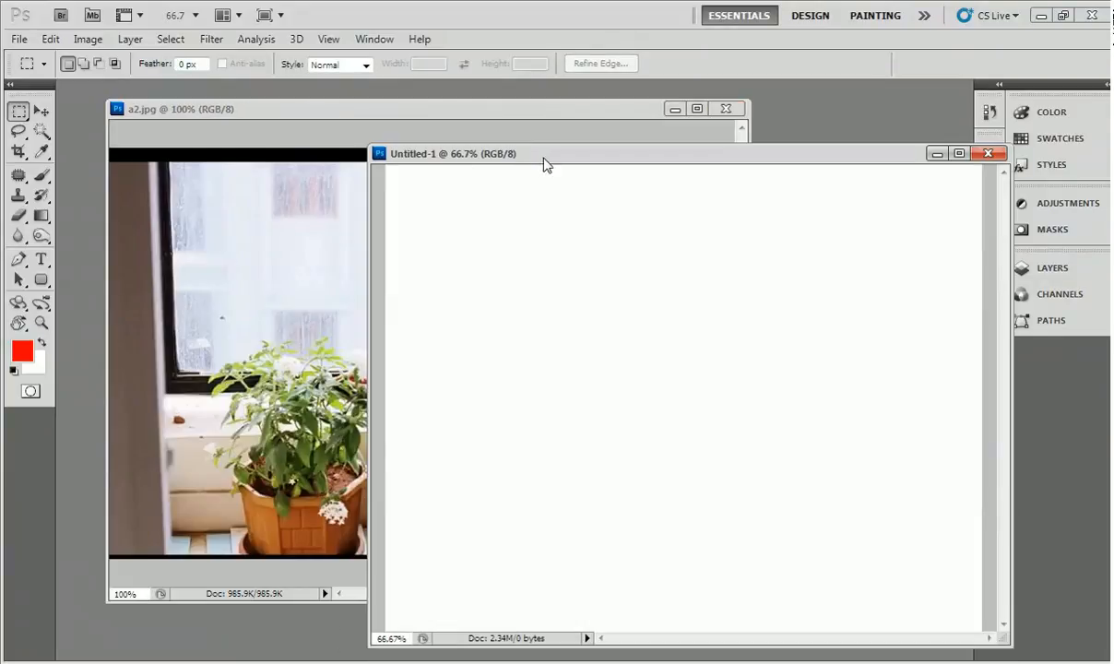
{"action": "left_click_drag", "start_coordinate": [546, 157], "coordinate": [408, 167]}
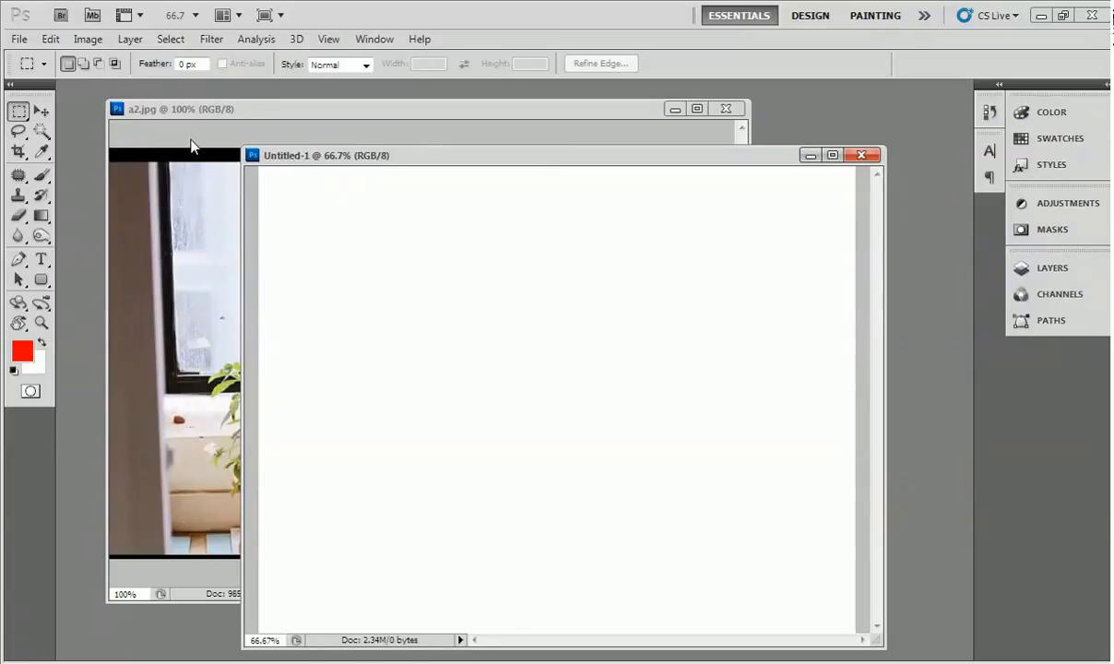
{"action": "left_click", "coordinate": [48, 37]}
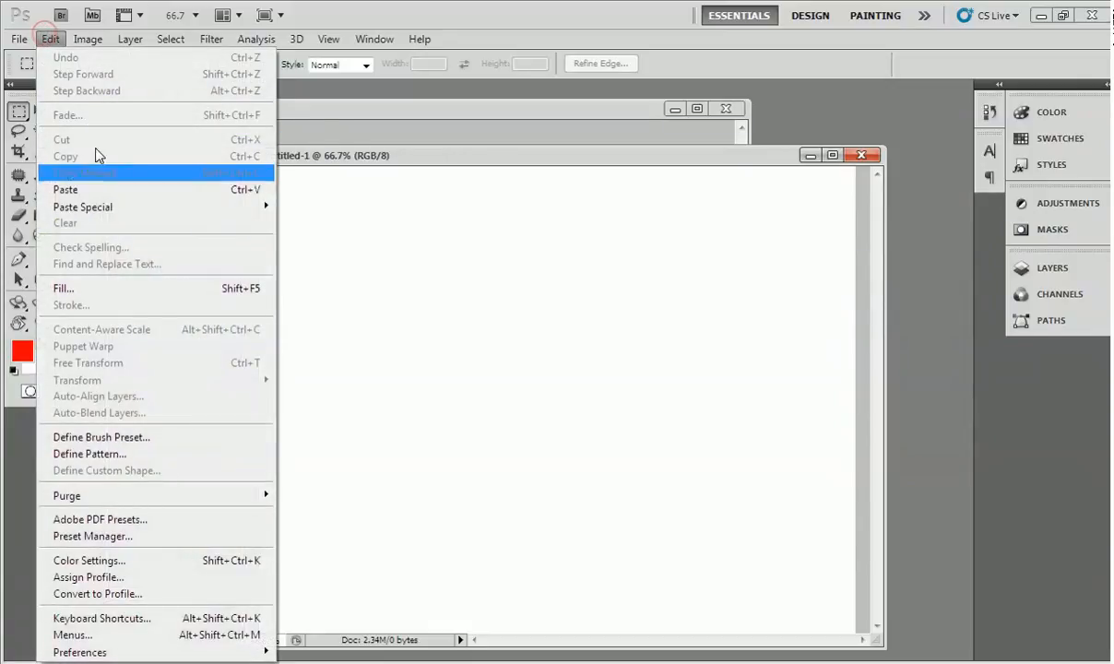
{"action": "left_click", "coordinate": [109, 193]}
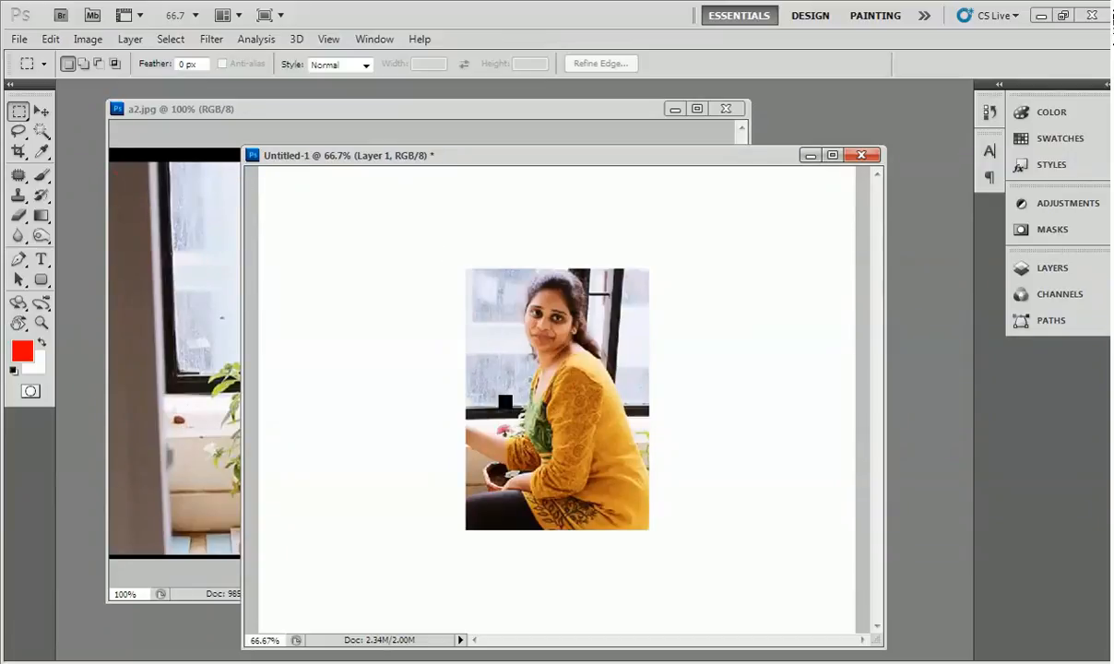
{"action": "left_click", "coordinate": [360, 118]}
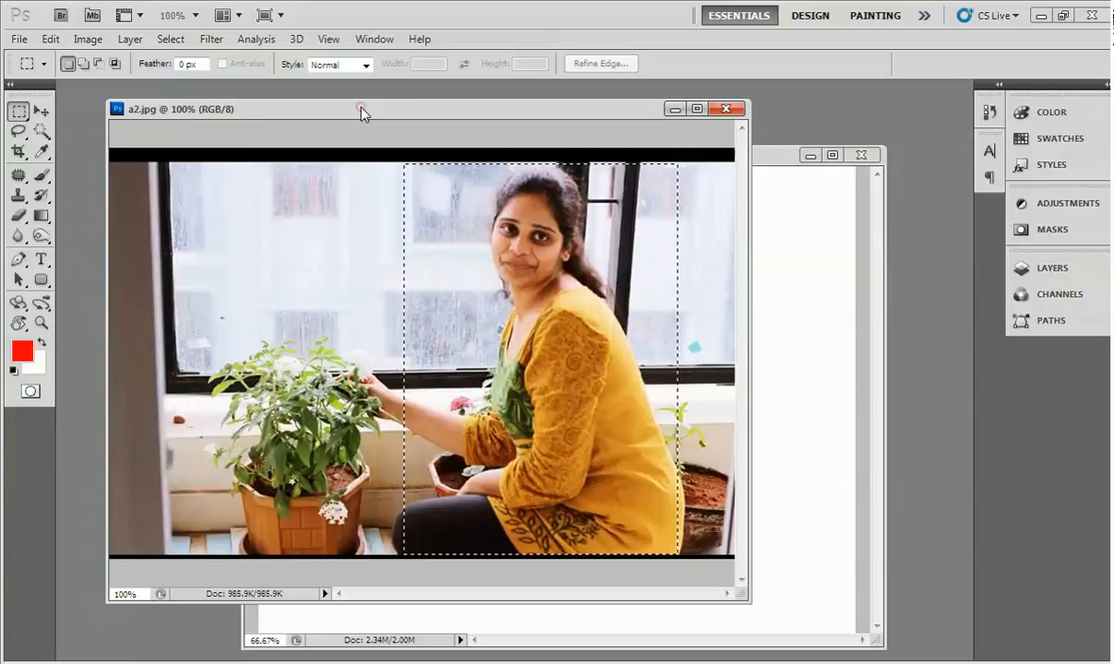
{"action": "key", "text": "ctrl+c"}
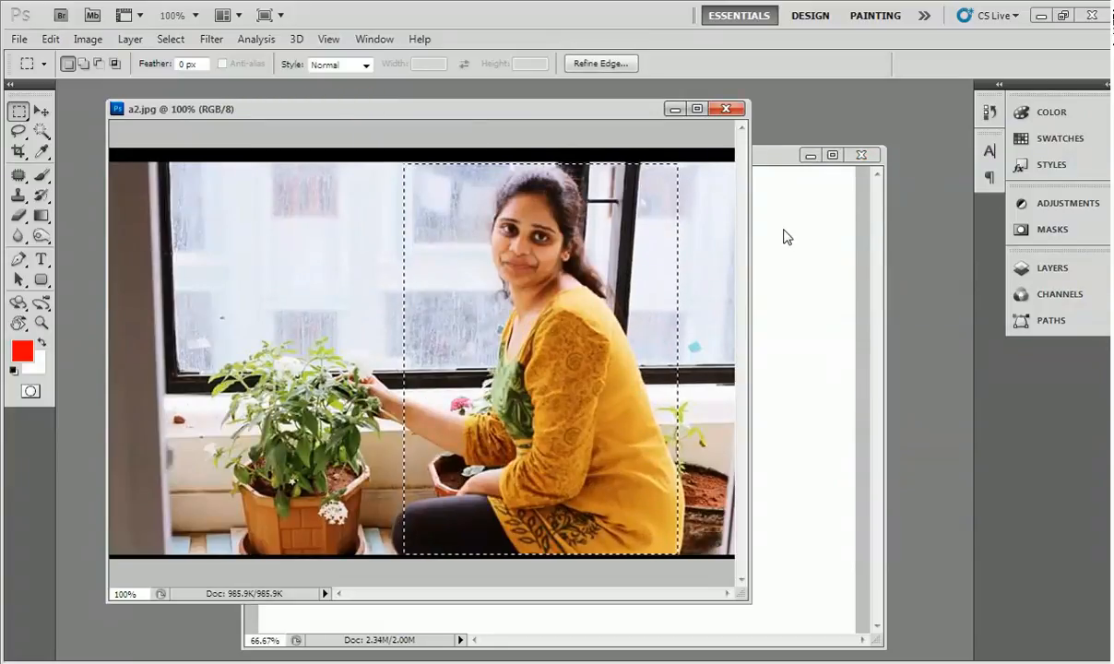
{"action": "left_click", "coordinate": [783, 237]}
{"action": "key", "text": "ctrl+v"}
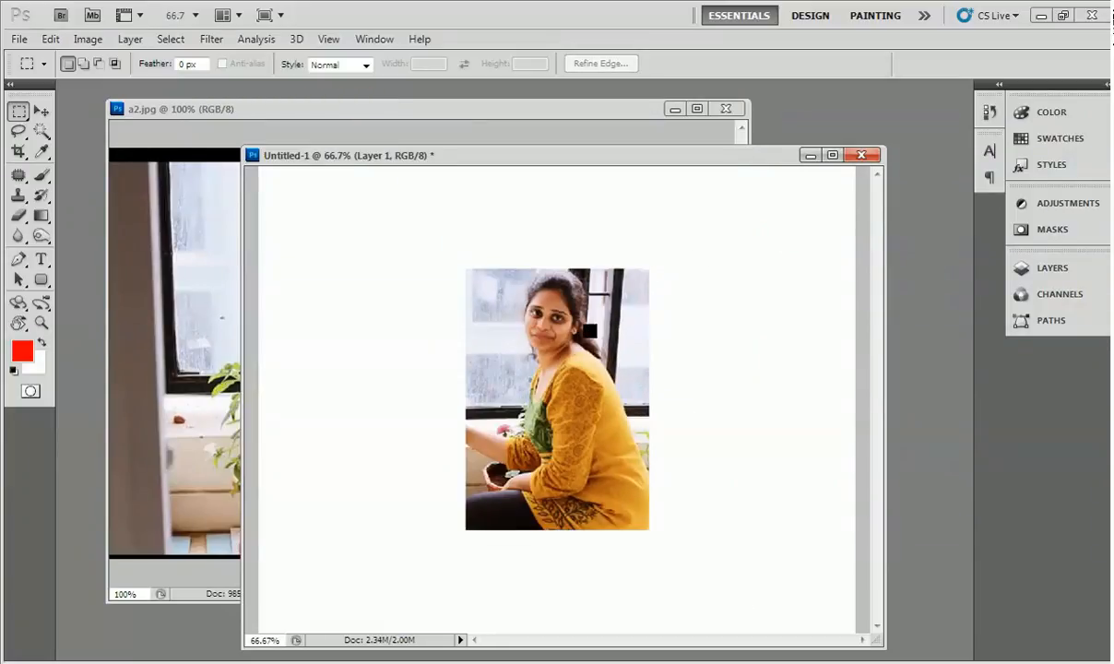
Clear the rectangular selection in a2.jpg and select the potted plant with the Elliptical Marquee tool
{"action": "left_click", "coordinate": [180, 301]}
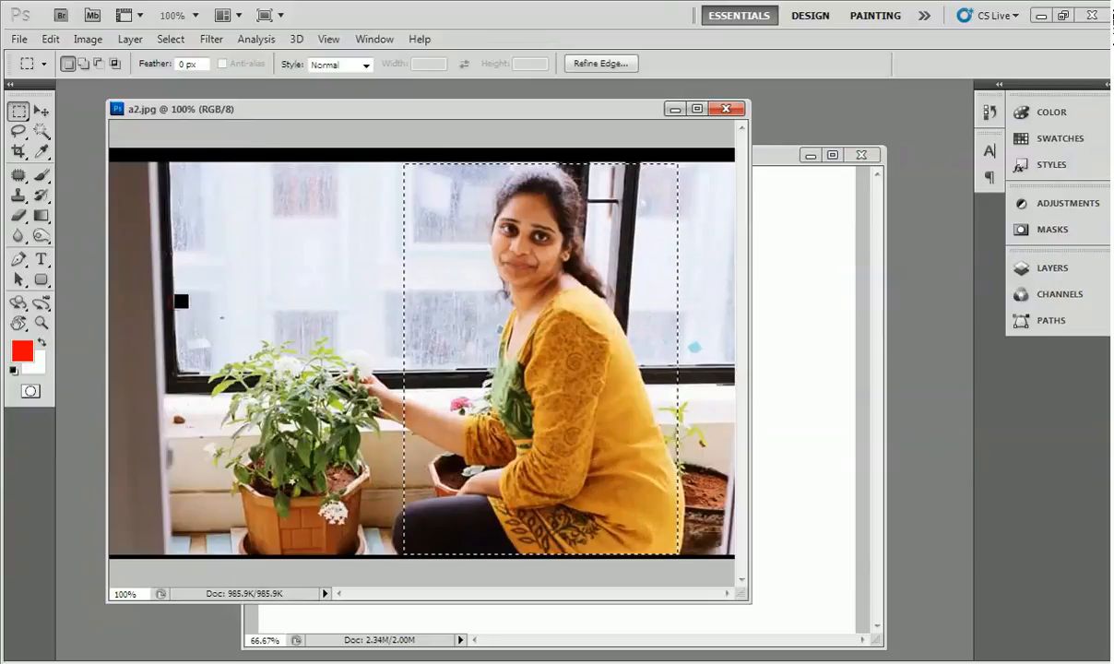
{"action": "left_click", "coordinate": [261, 288]}
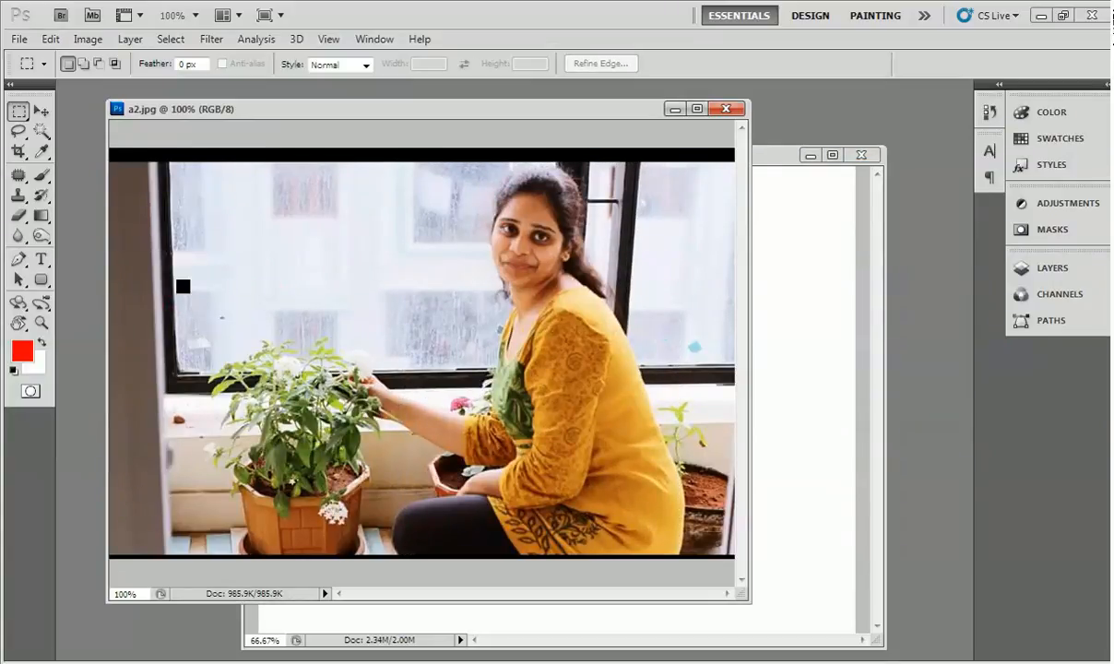
{"action": "left_click", "coordinate": [18, 111]}
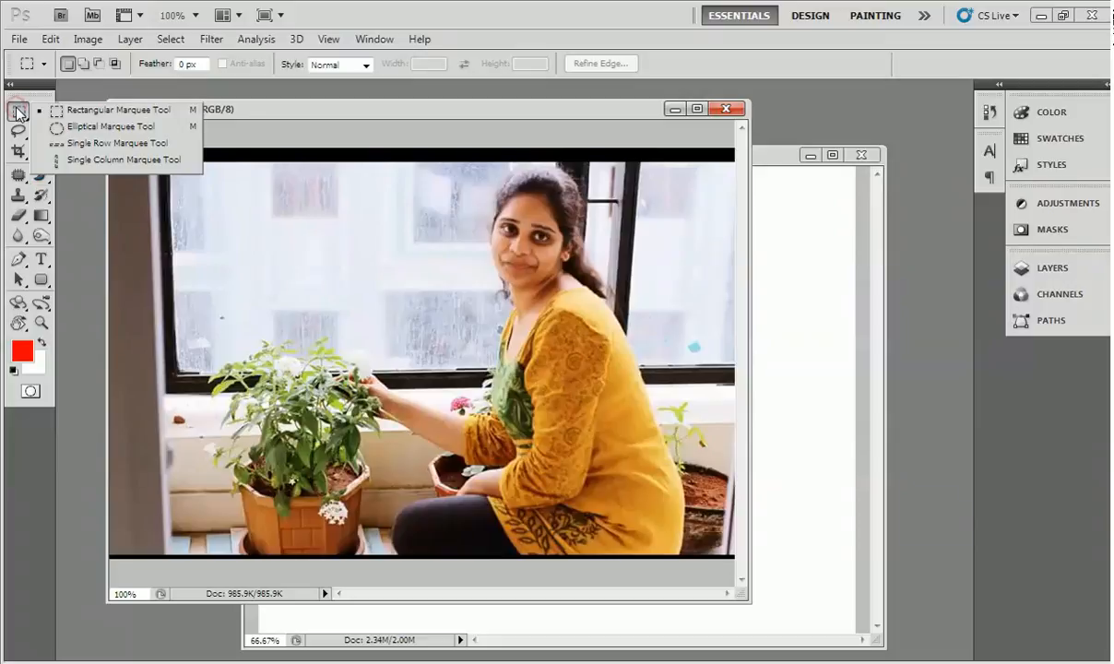
{"action": "left_click", "coordinate": [111, 127]}
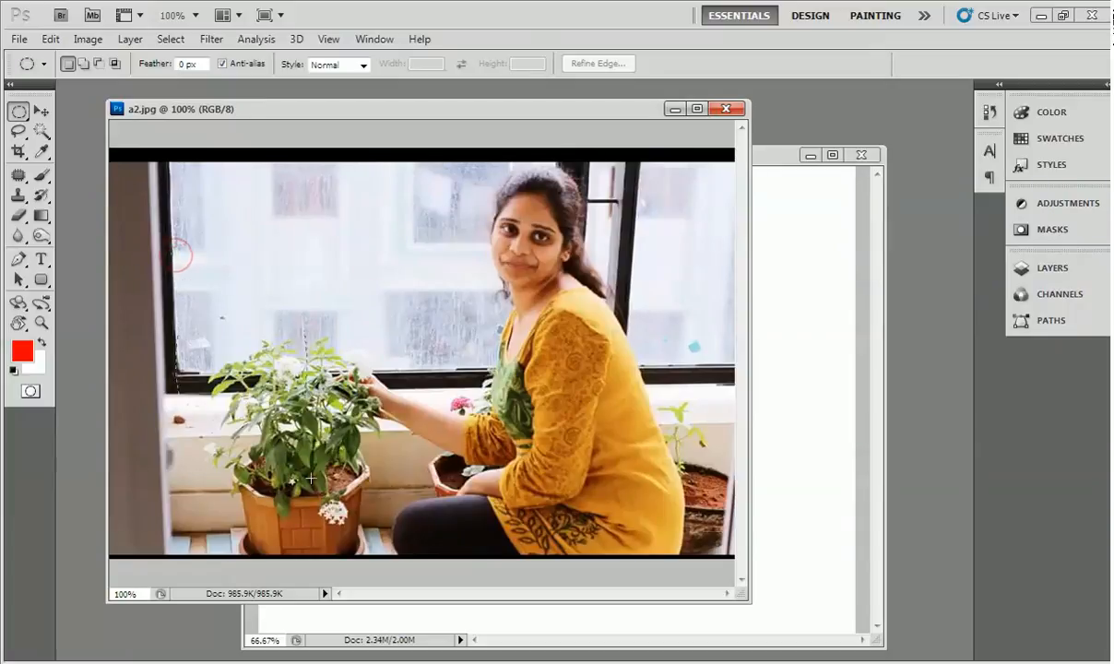
{"action": "left_click_drag", "start_coordinate": [177, 251], "coordinate": [408, 558]}
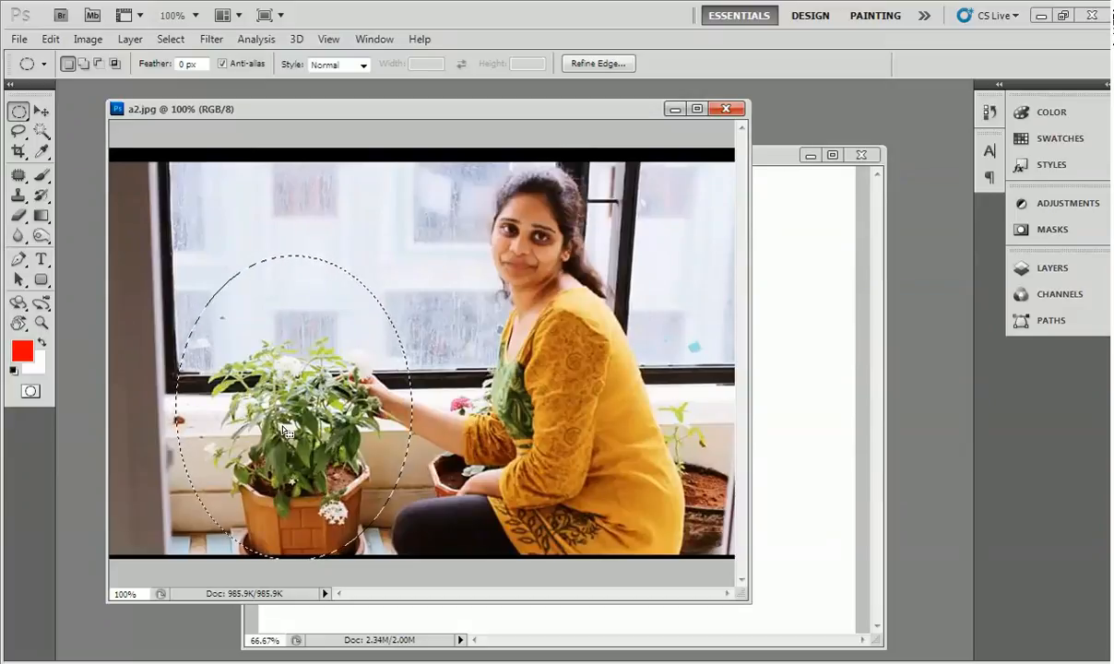
Bring the new document forward and reposition its floating window so more of the plant in a2.jpg is uncovered
{"action": "left_click", "coordinate": [811, 278]}
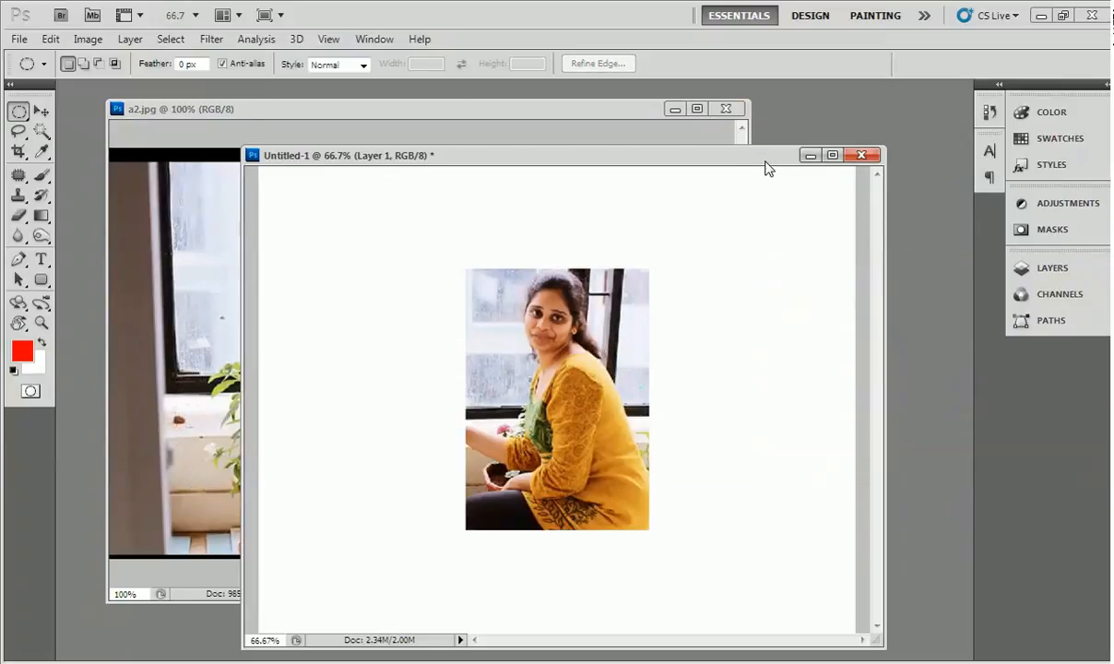
{"action": "left_click_drag", "start_coordinate": [763, 159], "coordinate": [740, 121]}
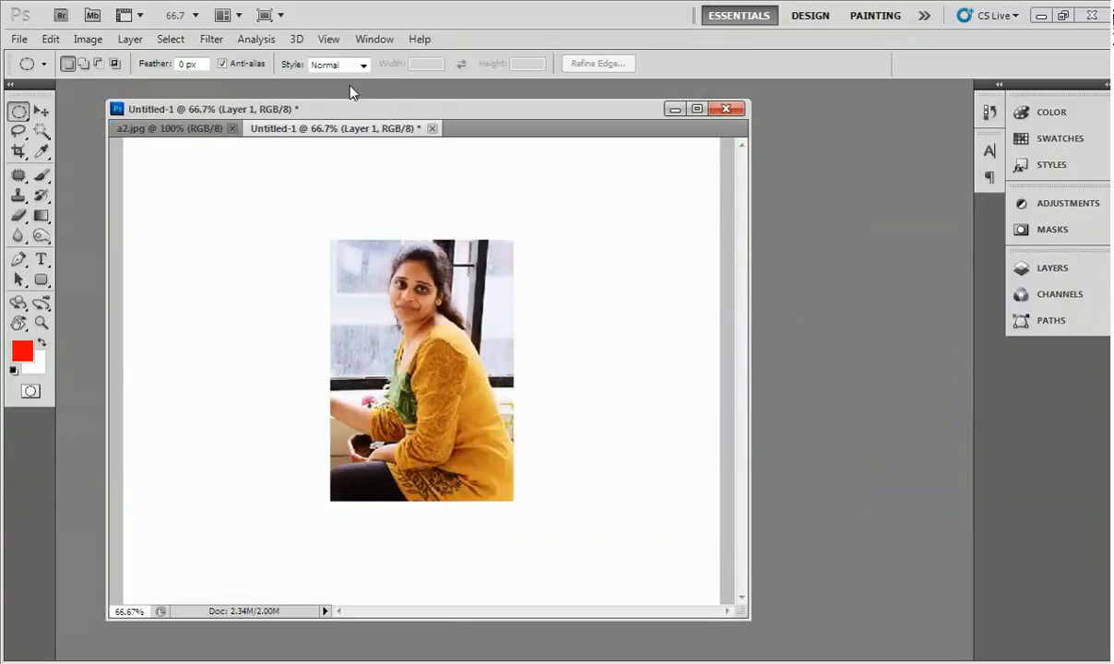
{"action": "left_click_drag", "start_coordinate": [380, 127], "coordinate": [497, 187]}
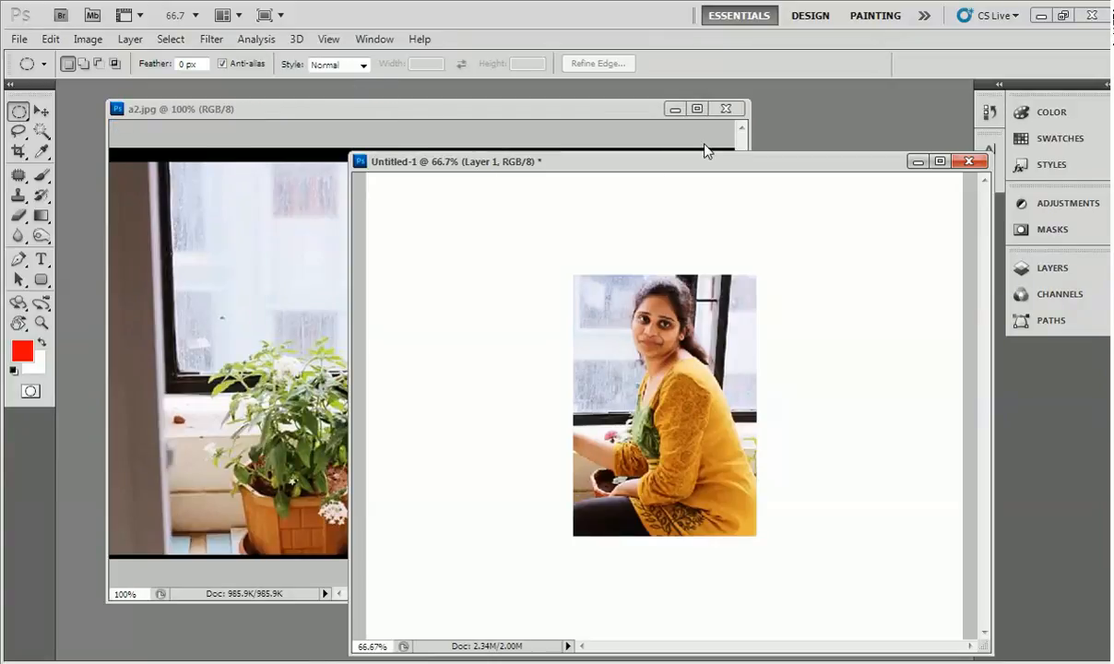
Paste the copied elliptical plant area into the new document and move it beside the woman's picture, clear of it
{"action": "left_click_drag", "start_coordinate": [732, 163], "coordinate": [686, 164]}
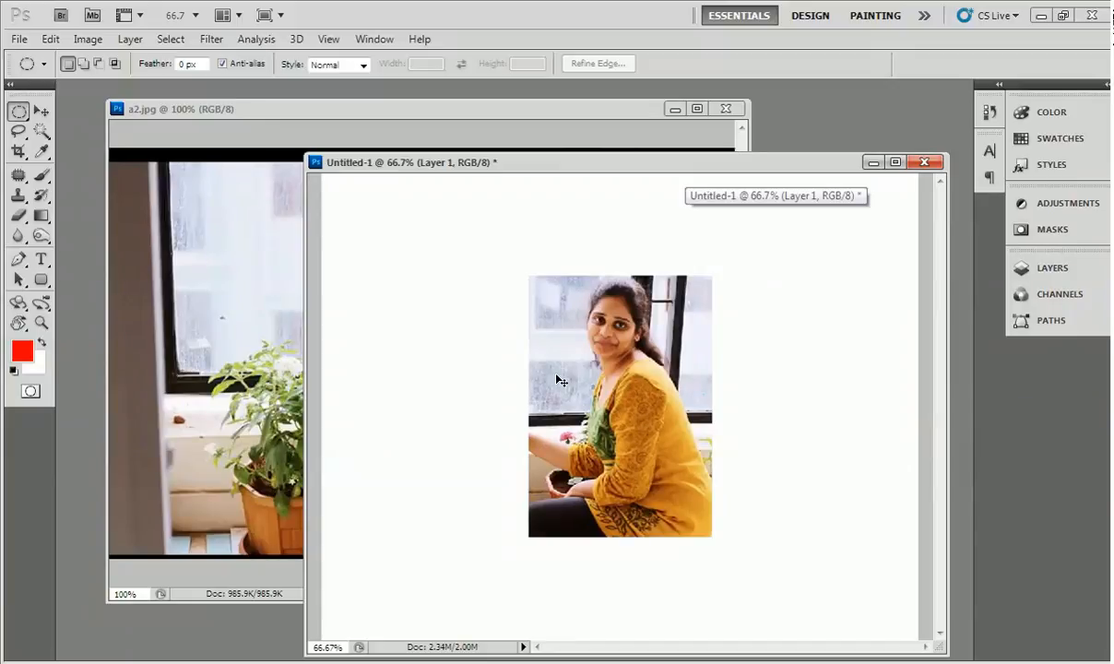
{"action": "key", "text": "ctrl+v"}
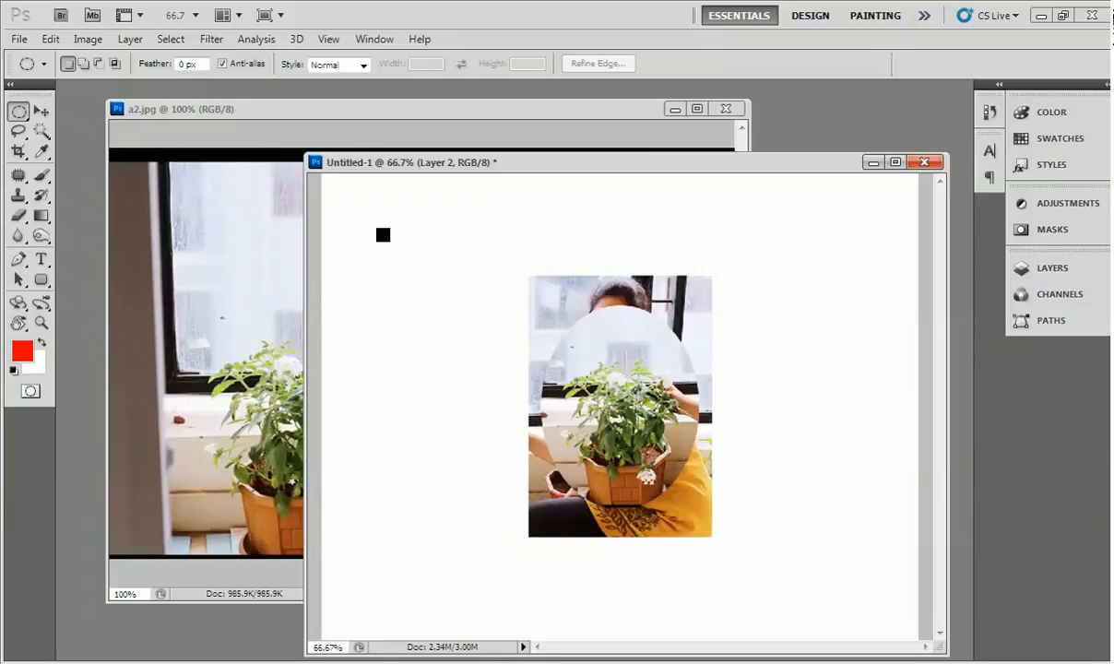
{"action": "left_click", "coordinate": [43, 112]}
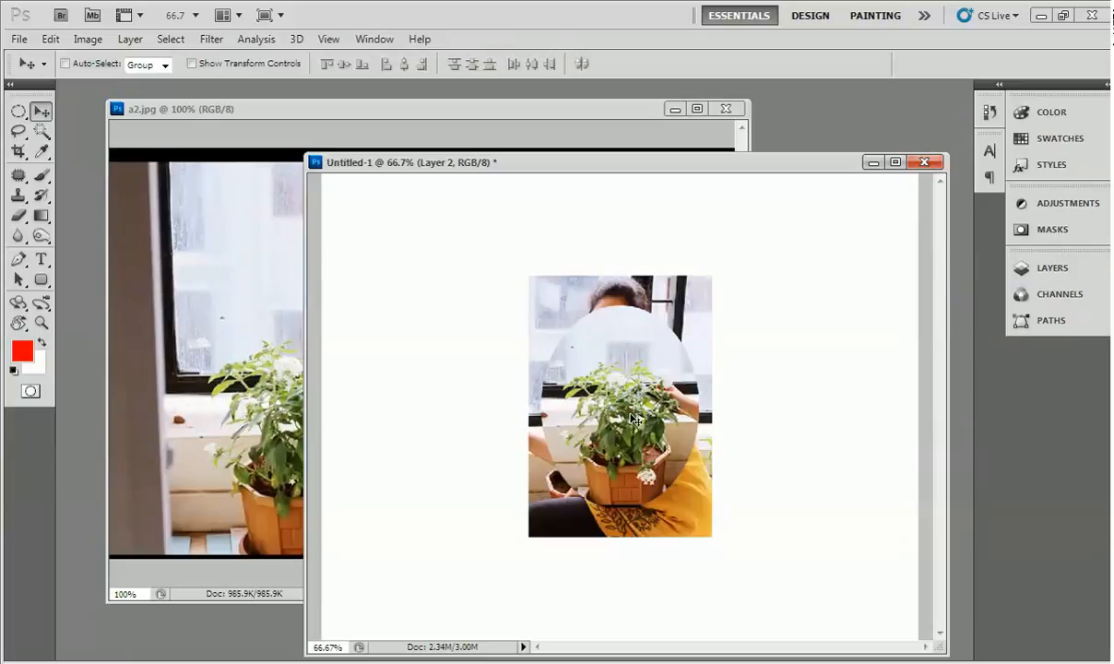
{"action": "left_click_drag", "start_coordinate": [633, 419], "coordinate": [463, 449]}
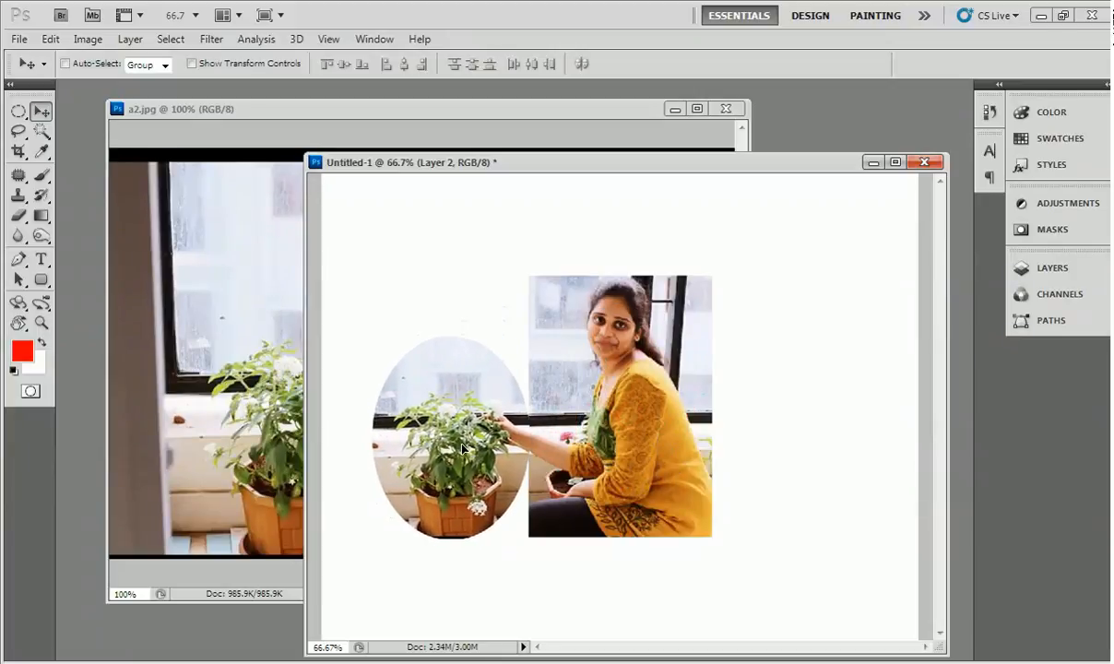
Make Layer 1 with the woman's picture active and move it away from the plant oval, leaving a gap between them
{"action": "right_click", "coordinate": [595, 335]}
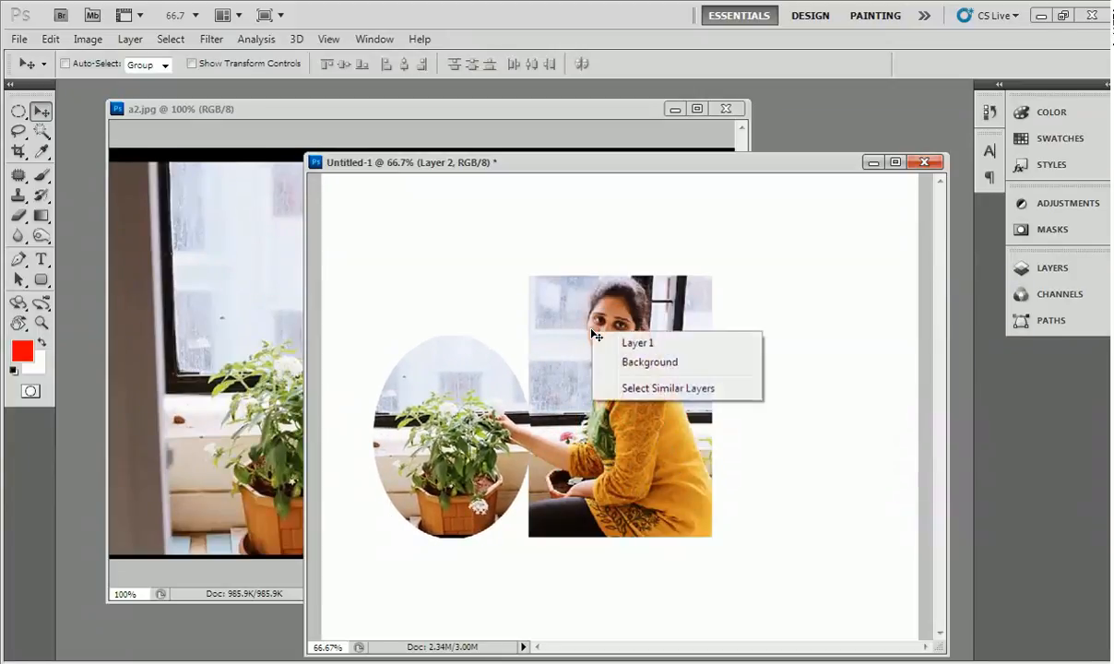
{"action": "left_click", "coordinate": [585, 318]}
{"action": "mouse_move", "coordinate": [584, 320]}
{"action": "left_mouse_down"}
{"action": "mouse_move", "coordinate": [631, 322]}
{"action": "mouse_move", "coordinate": [590, 315]}
{"action": "left_mouse_up"}
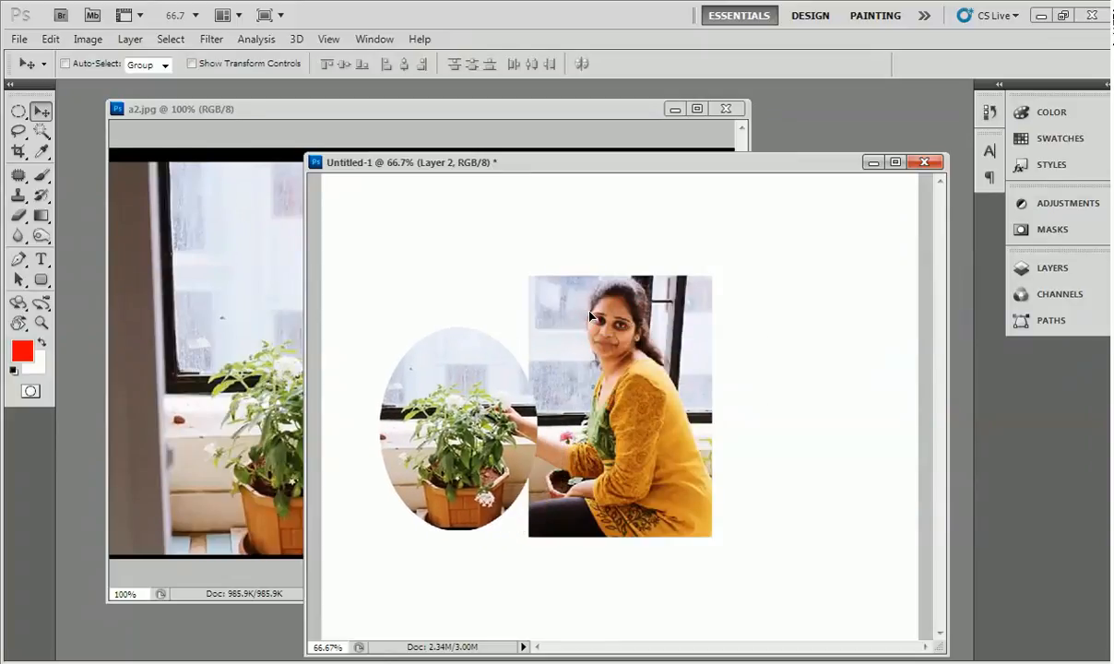
{"action": "right_click", "coordinate": [590, 315]}
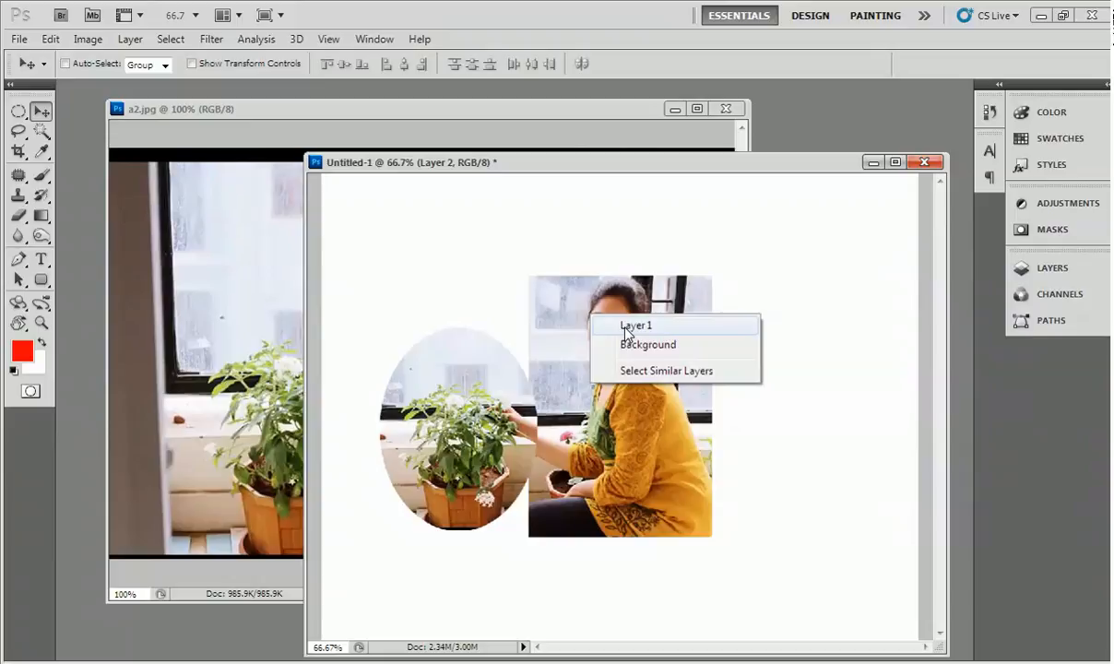
{"action": "left_click", "coordinate": [625, 328]}
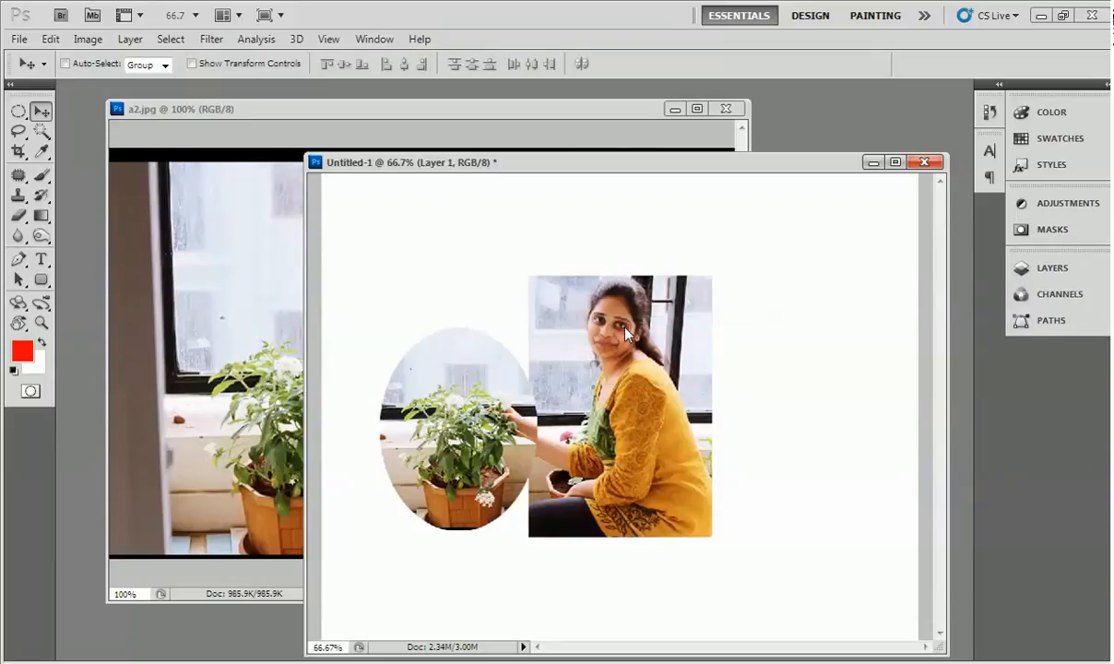
{"action": "left_click_drag", "start_coordinate": [581, 366], "coordinate": [682, 373]}
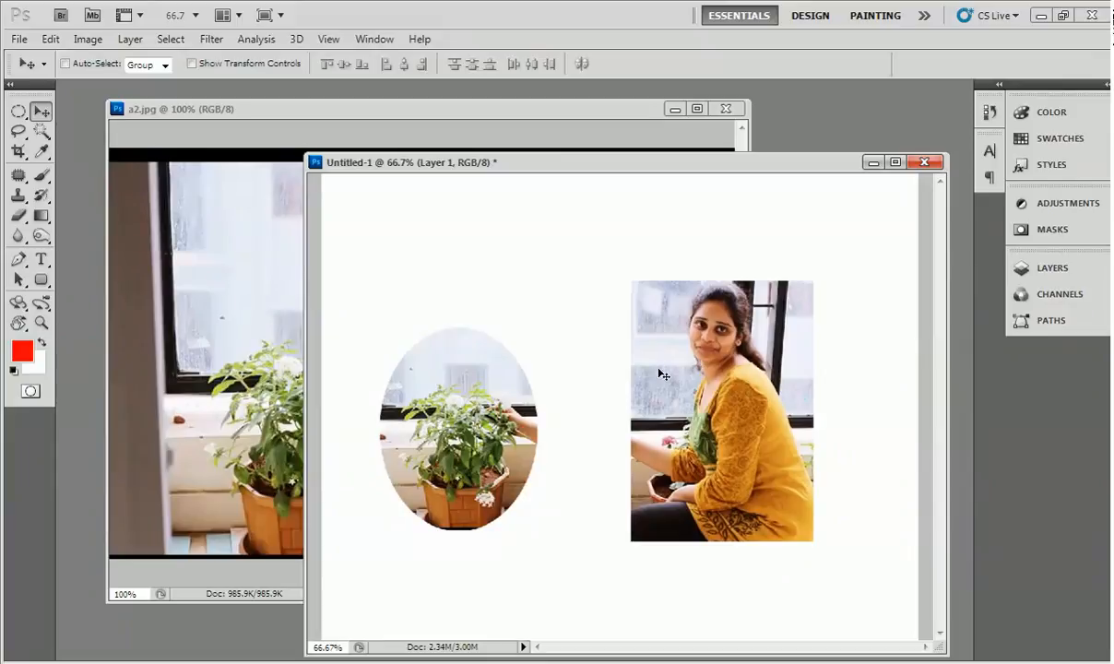
Make Layer 2 with the plant oval the active layer
{"action": "right_click", "coordinate": [449, 384]}
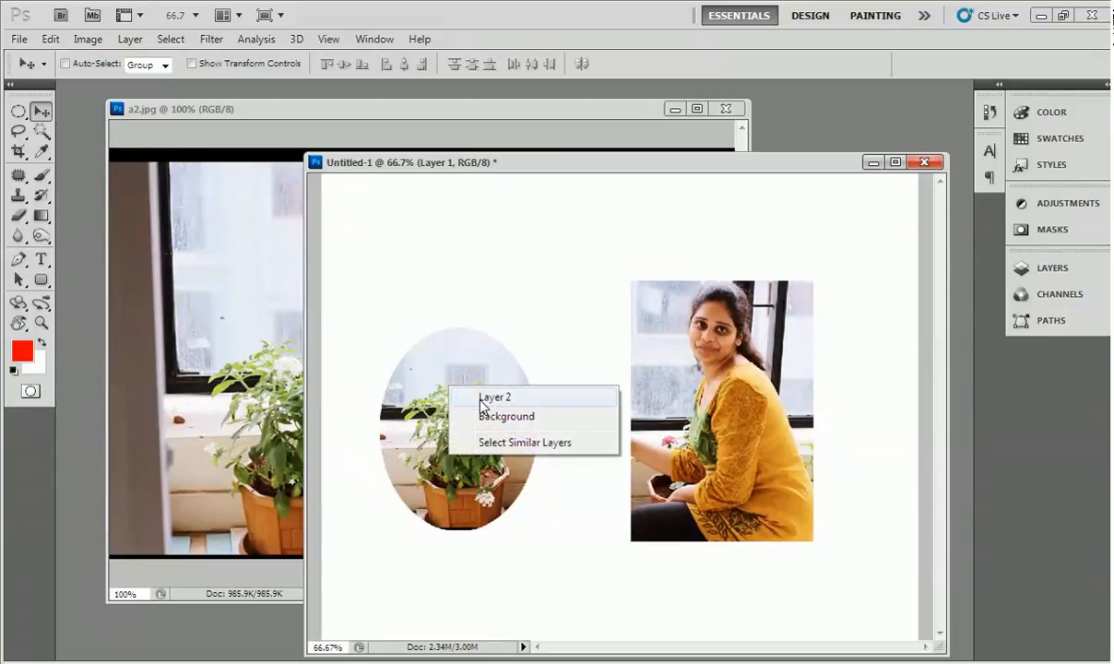
{"action": "left_click", "coordinate": [480, 398]}
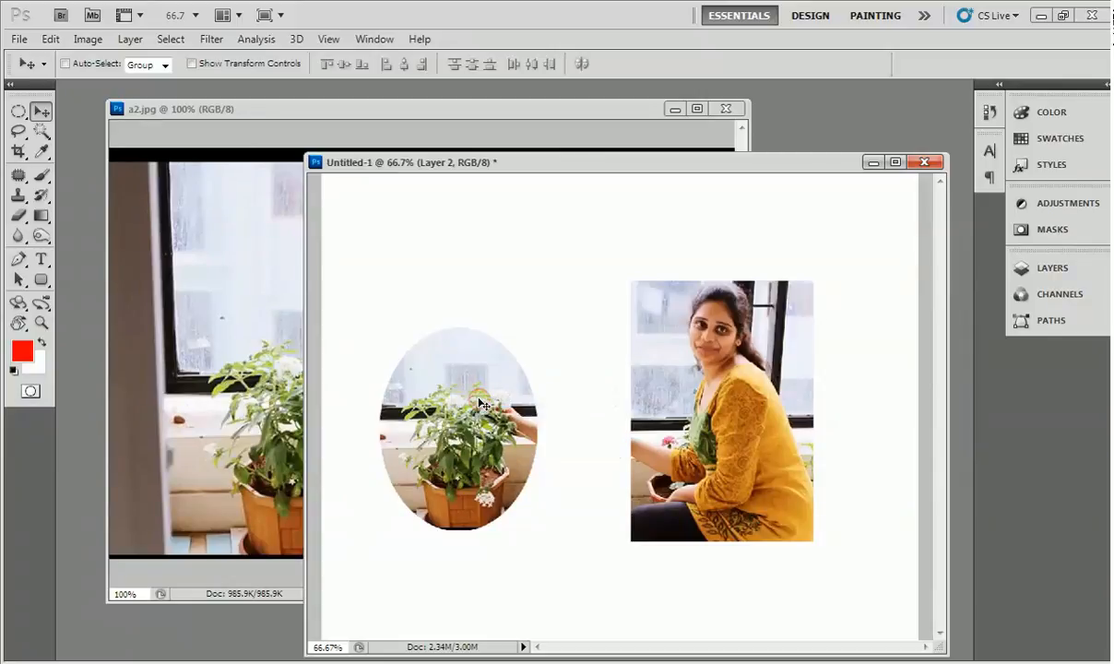